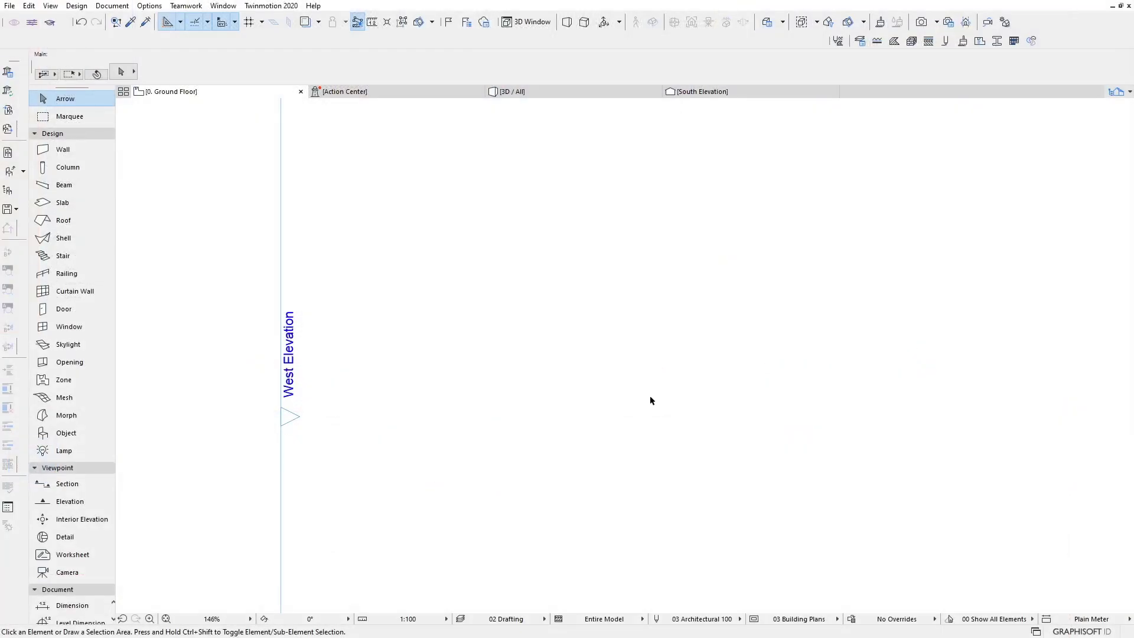
# Step: Draw a straight 300-thick wall with a generic composite structure on the ground floor plan
pyautogui.scroll(-3, 650, 400)
pyautogui.moveTo(701, 400)
pyautogui.mouseDown(button='middle')
pyautogui.moveTo(585, 361)
pyautogui.moveTo(565, 374)
pyautogui.mouseUp(button='middle')
pyautogui.scroll(-2, 594, 384)
pyautogui.click(63, 149)
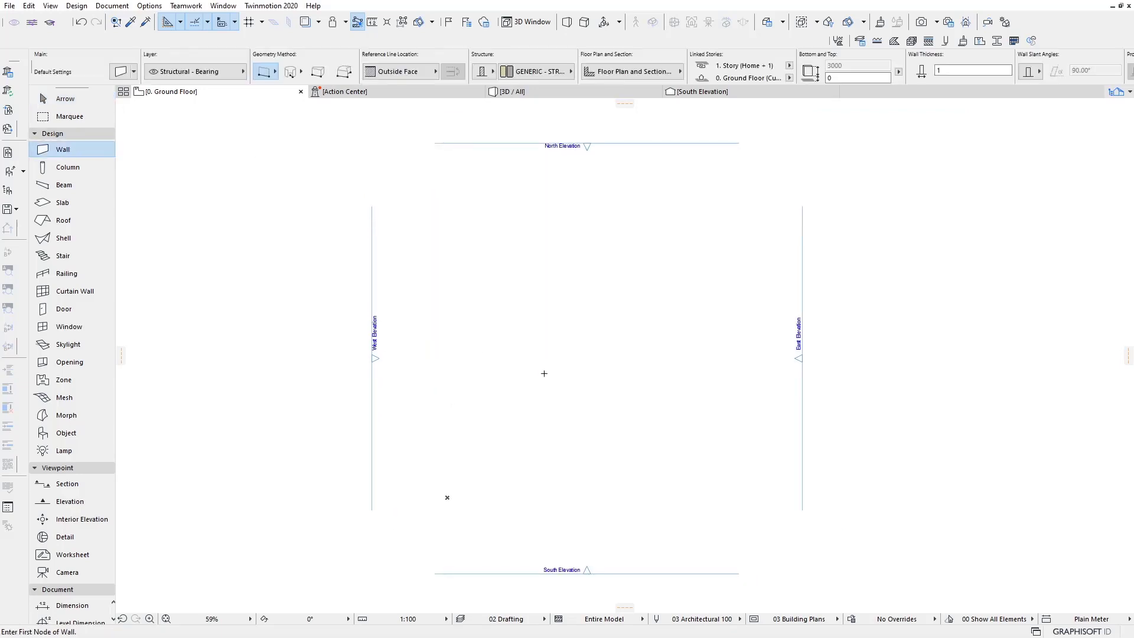
pyautogui.click(504, 321)
pyautogui.scroll(2, 557, 316)
pyautogui.scroll(2, 557, 316)
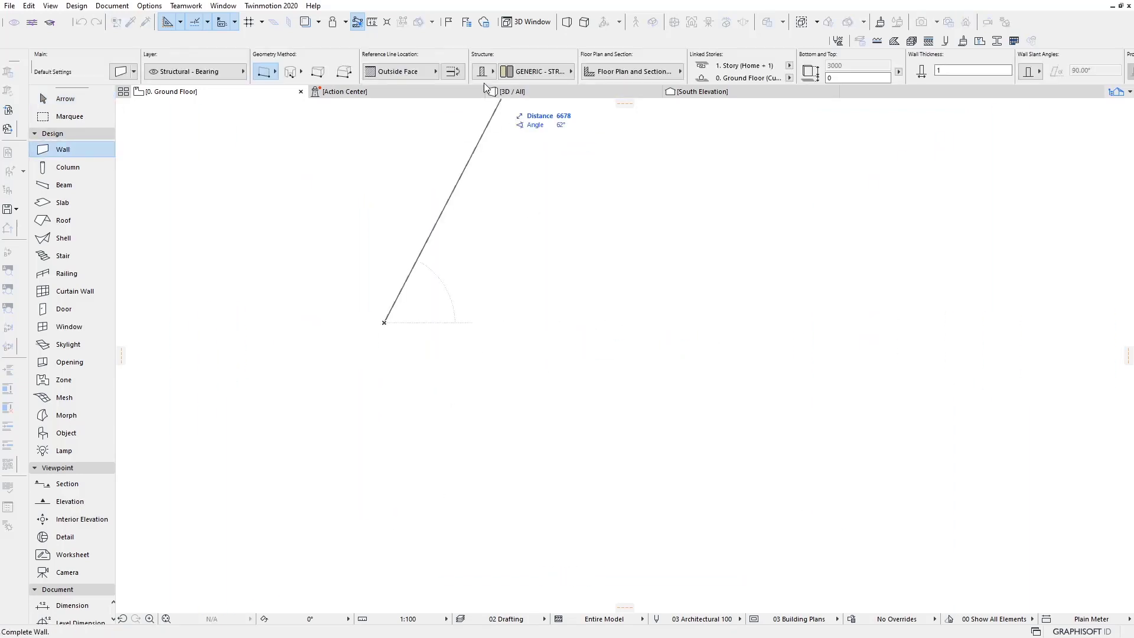
pyautogui.click(482, 72)
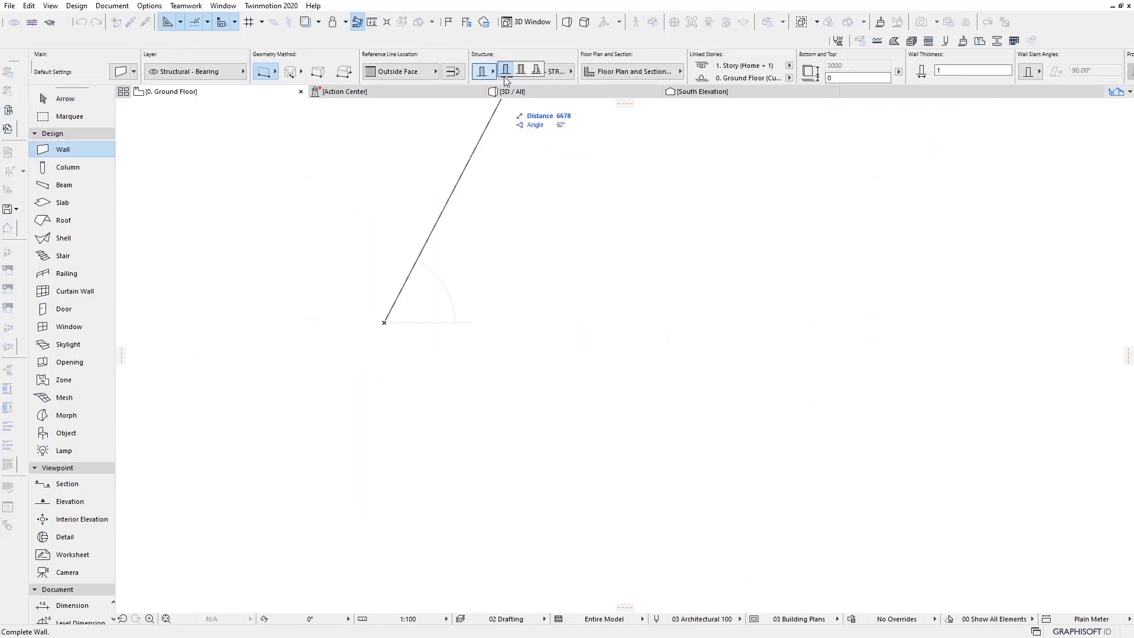
pyautogui.click(808, 324)
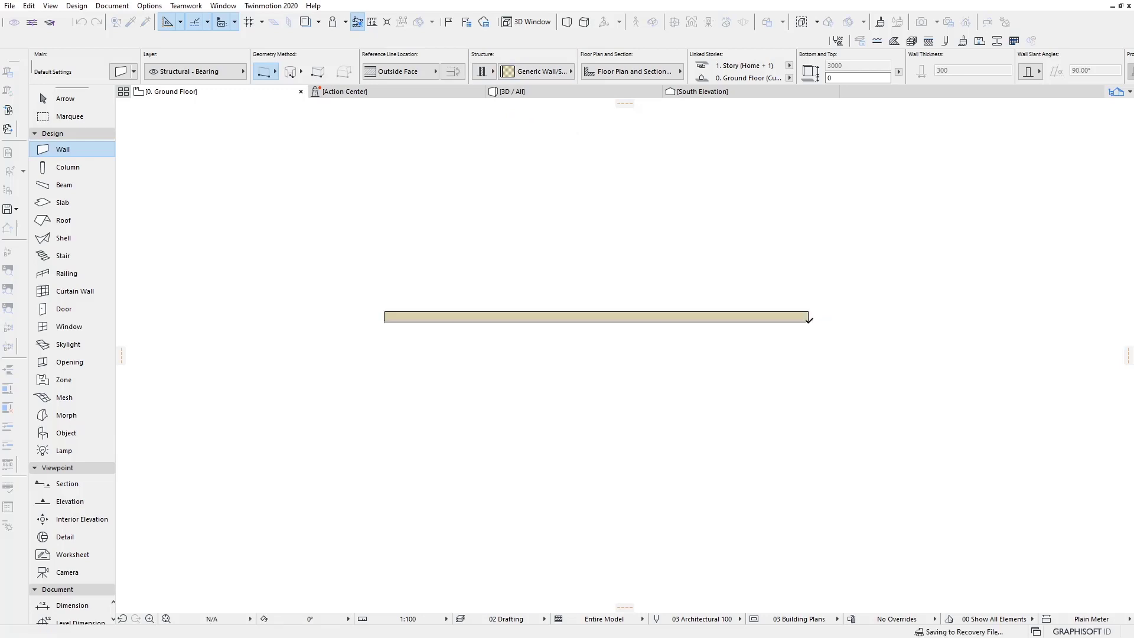
# Step: Place two windows into the new wall
pyautogui.click(69, 327)
pyautogui.click(501, 313)
pyautogui.click(625, 302)
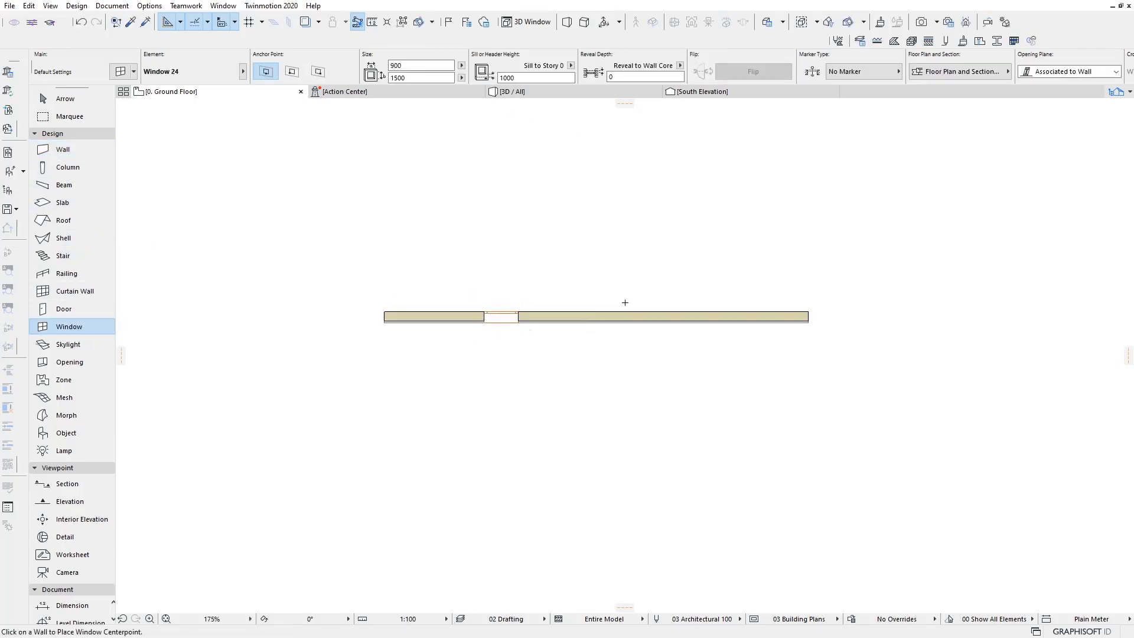
pyautogui.click(68, 153)
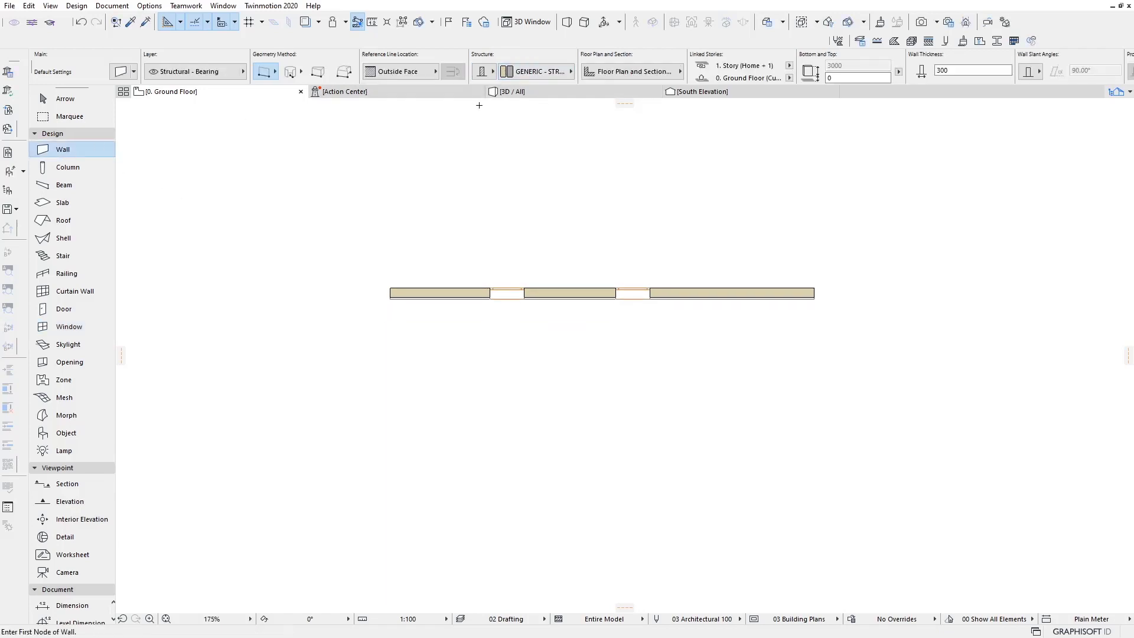
# Step: Draw a 1-thick steel wall parallel to and in front of the main wall
pyautogui.click(537, 72)
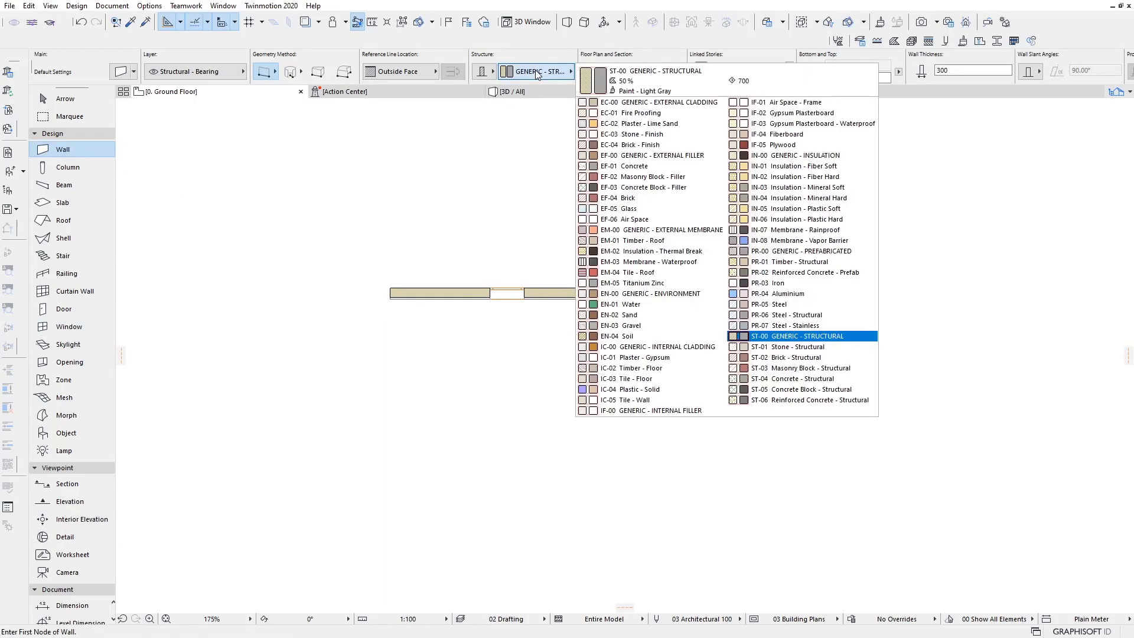
pyautogui.click(820, 305)
pyautogui.write('1')
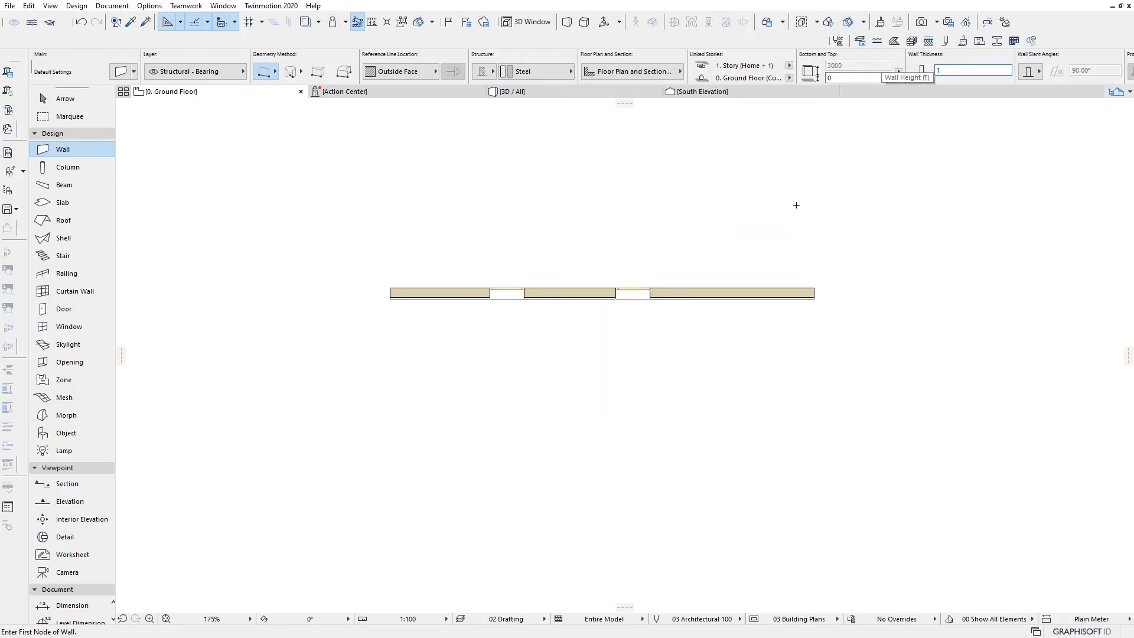
pyautogui.click(389, 356)
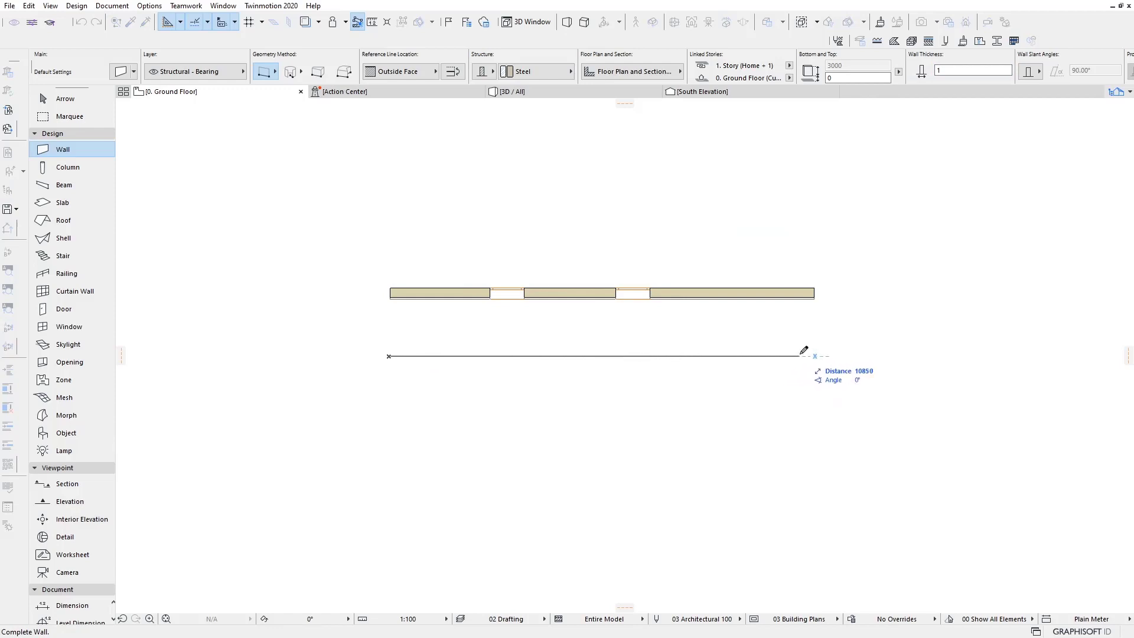
pyautogui.click(802, 356)
# Step: Override all surfaces of the thin fence wall with Metal - Fence Chainlink
pyautogui.click(65, 99)
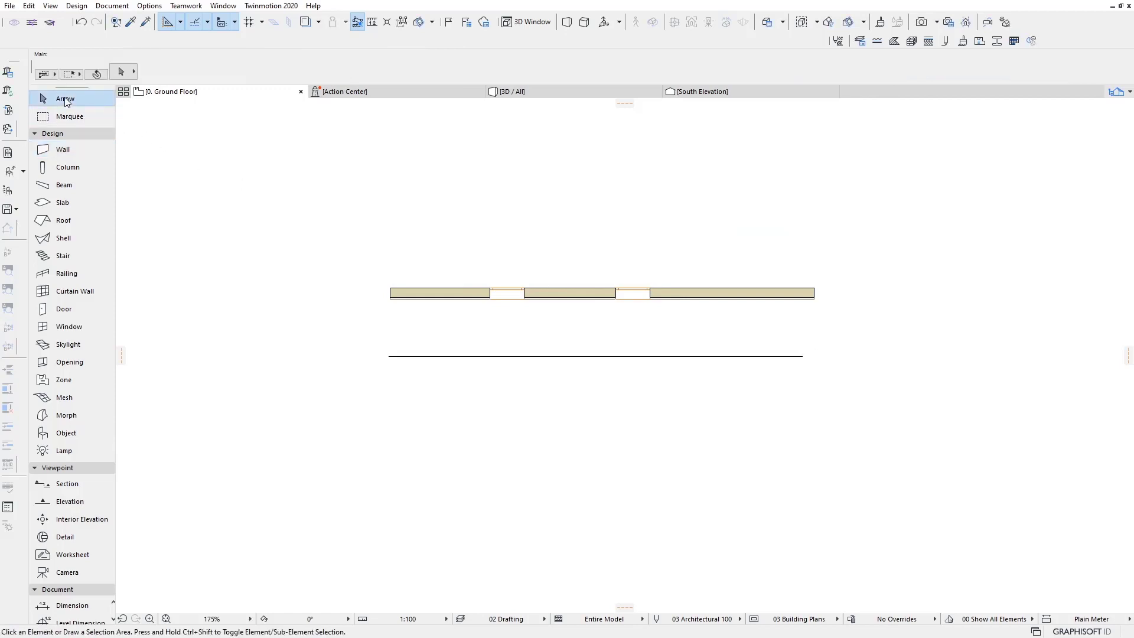
pyautogui.click(483, 356)
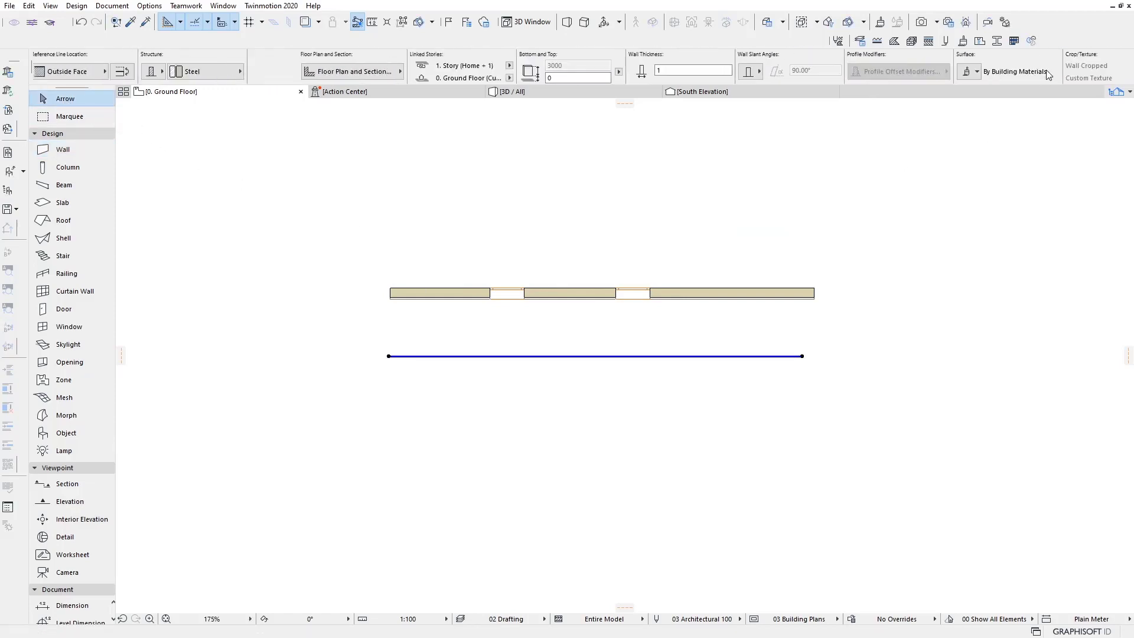
pyautogui.click(874, 72)
pyautogui.click(867, 106)
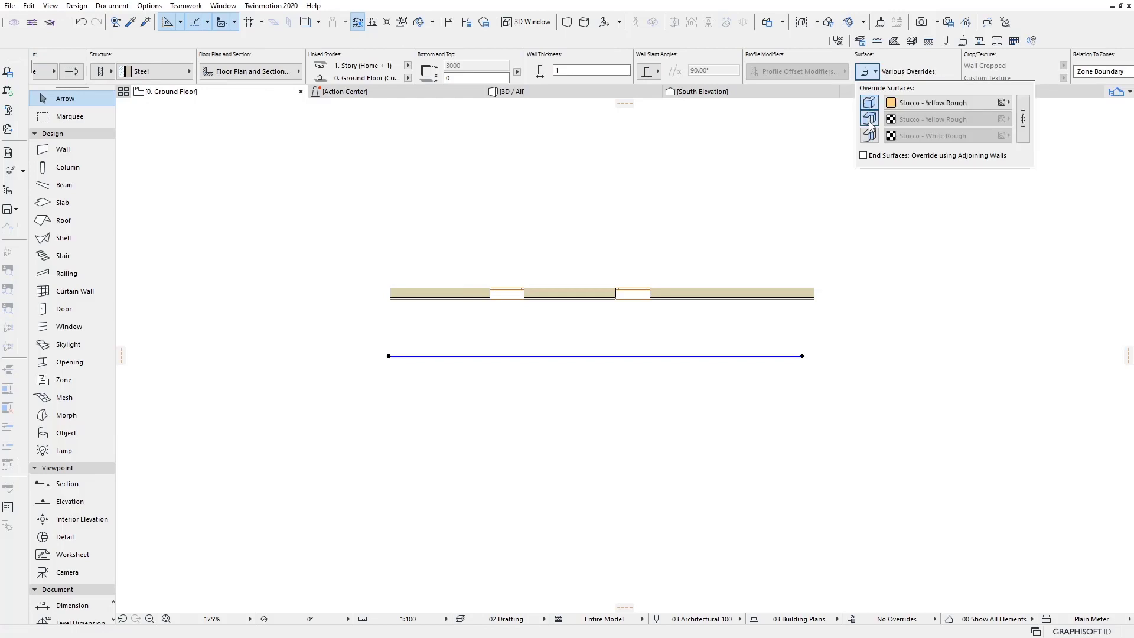
pyautogui.click(869, 135)
pyautogui.click(1024, 124)
pyautogui.click(1005, 118)
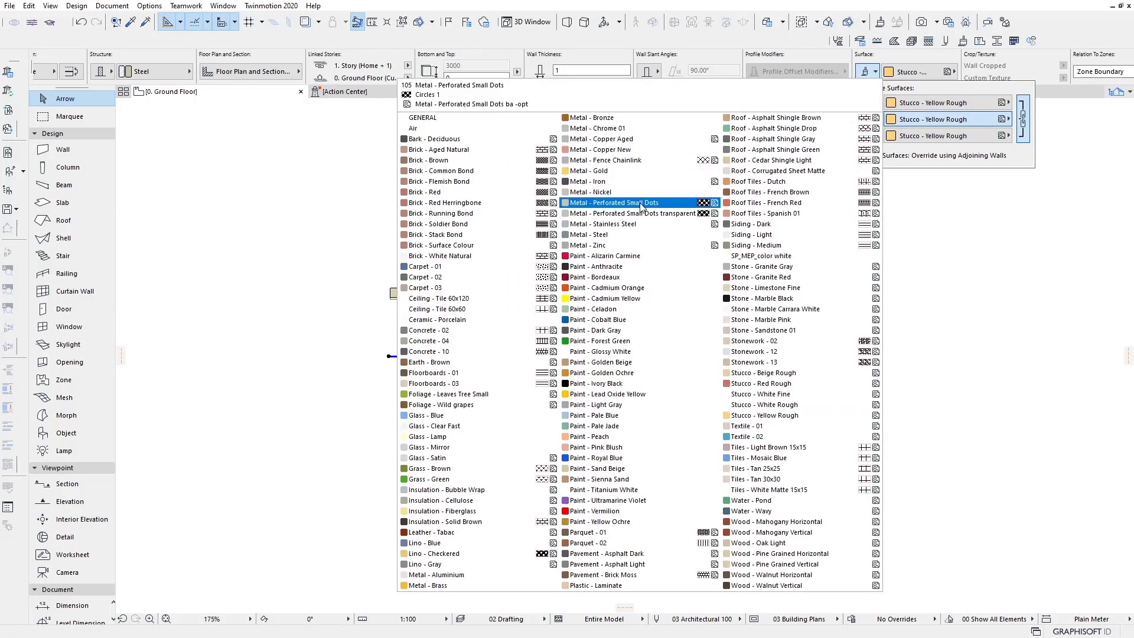
pyautogui.click(666, 160)
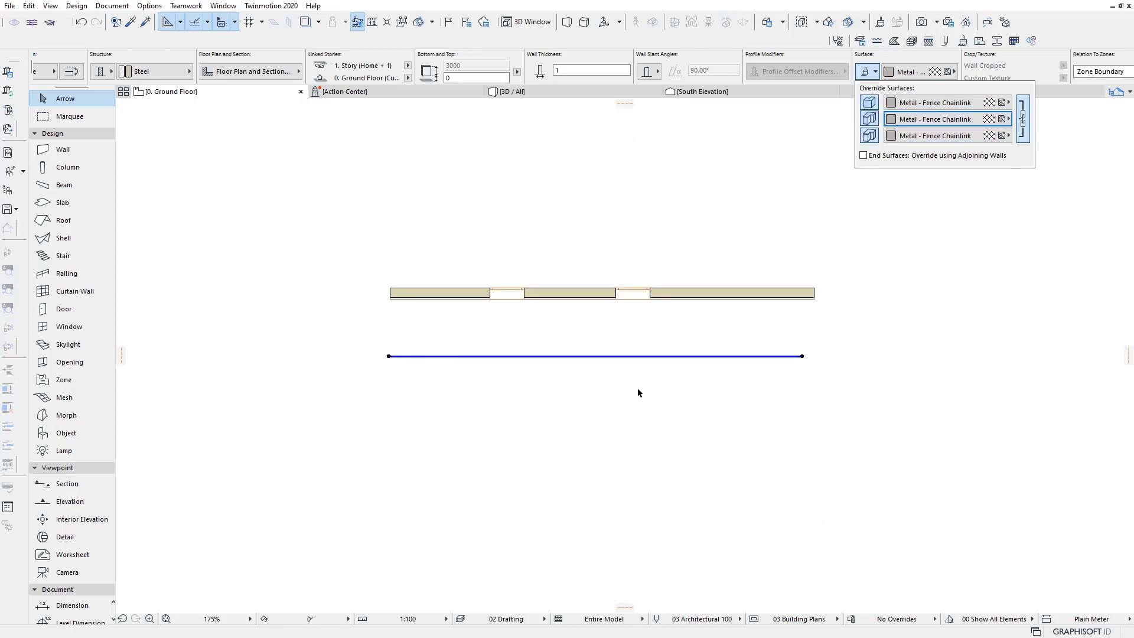
pyautogui.scroll(-3, 644, 393)
pyautogui.press('Escape')
pyautogui.scroll(-2, 655, 496)
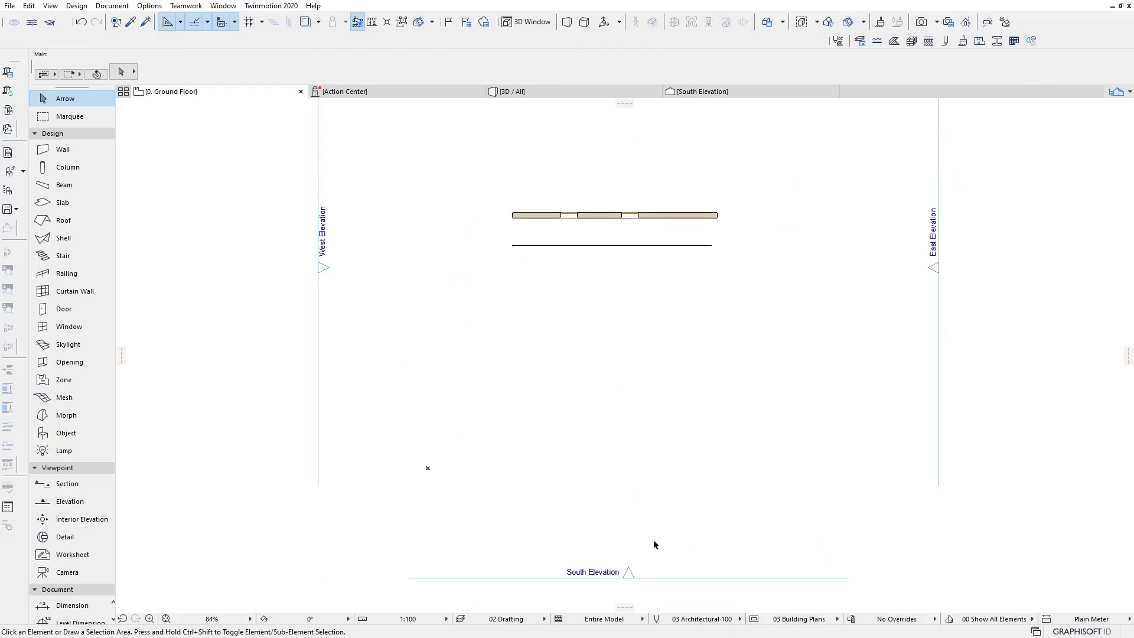
pyautogui.click(665, 577)
pyautogui.rightClick(650, 443)
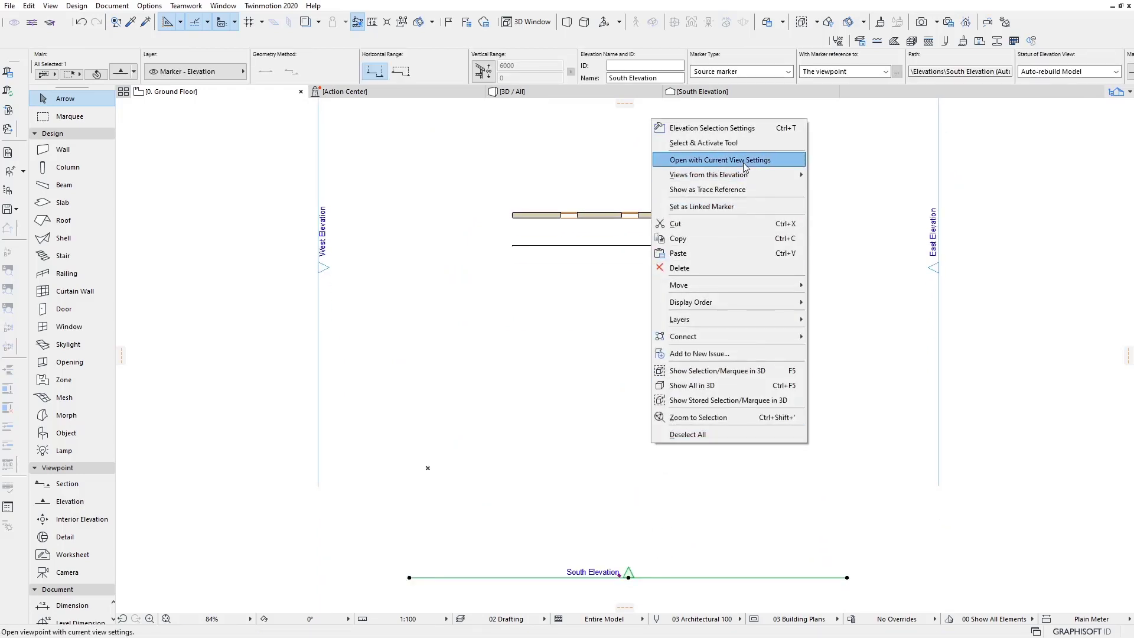
pyautogui.click(697, 155)
pyautogui.scroll(-2, 784, 337)
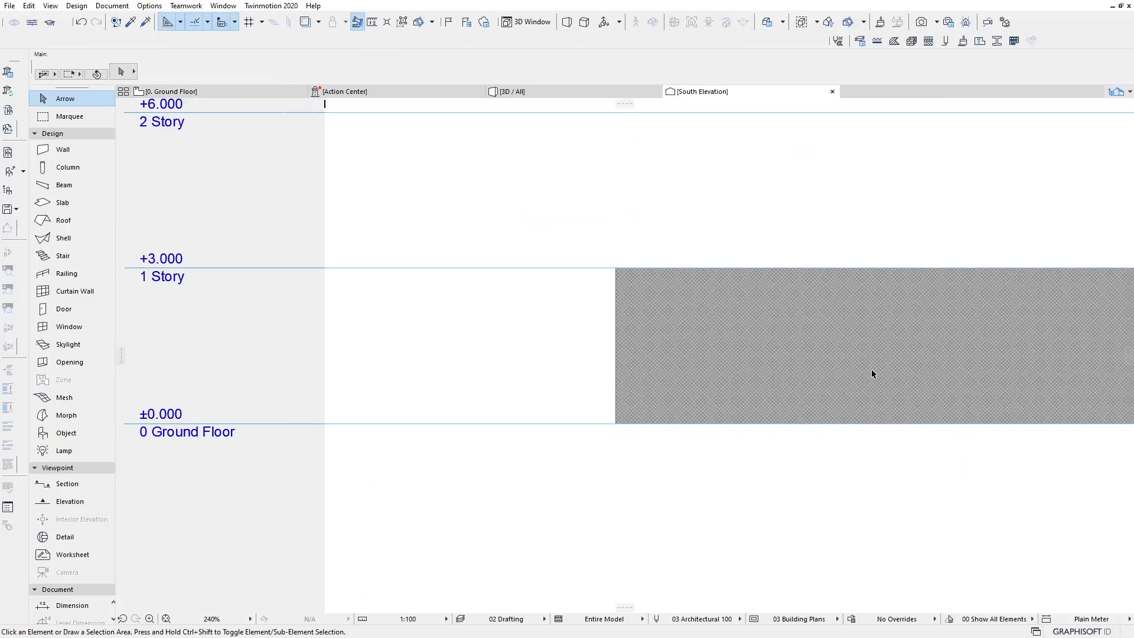
pyautogui.moveTo(872, 374); pyautogui.dragTo(573, 343, button='middle')
pyautogui.scroll(2, 864, 233)
pyautogui.scroll(-1, 676, 347)
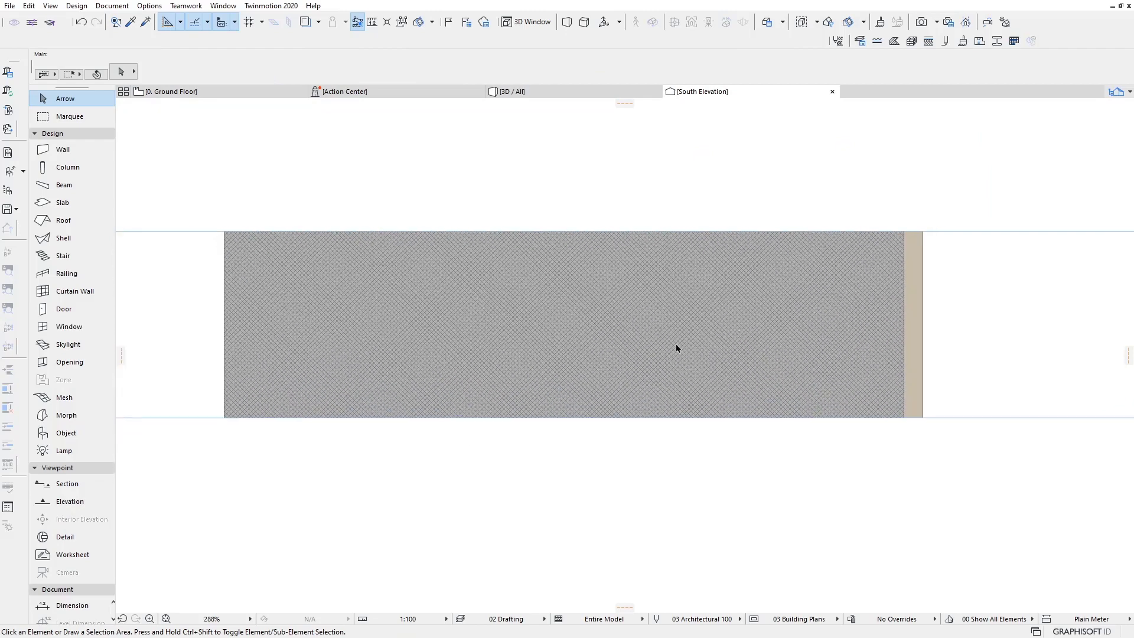
pyautogui.moveTo(676, 347); pyautogui.dragTo(704, 349, button='middle')
pyautogui.click(933, 238)
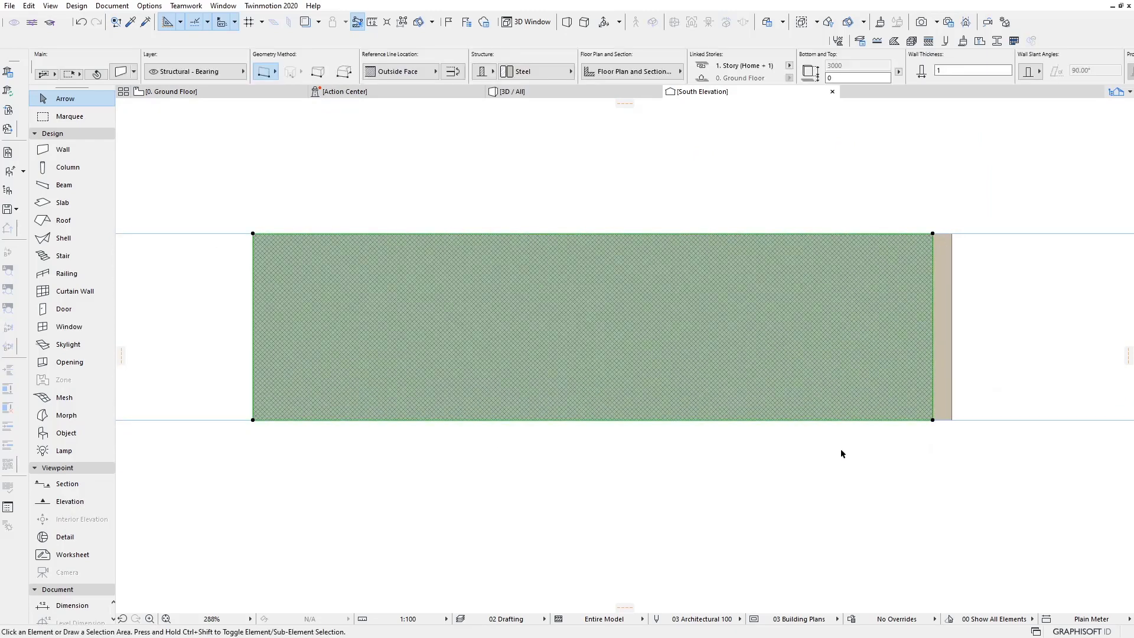
pyautogui.click(841, 448)
pyautogui.click(585, 93)
pyautogui.scroll(3, 650, 381)
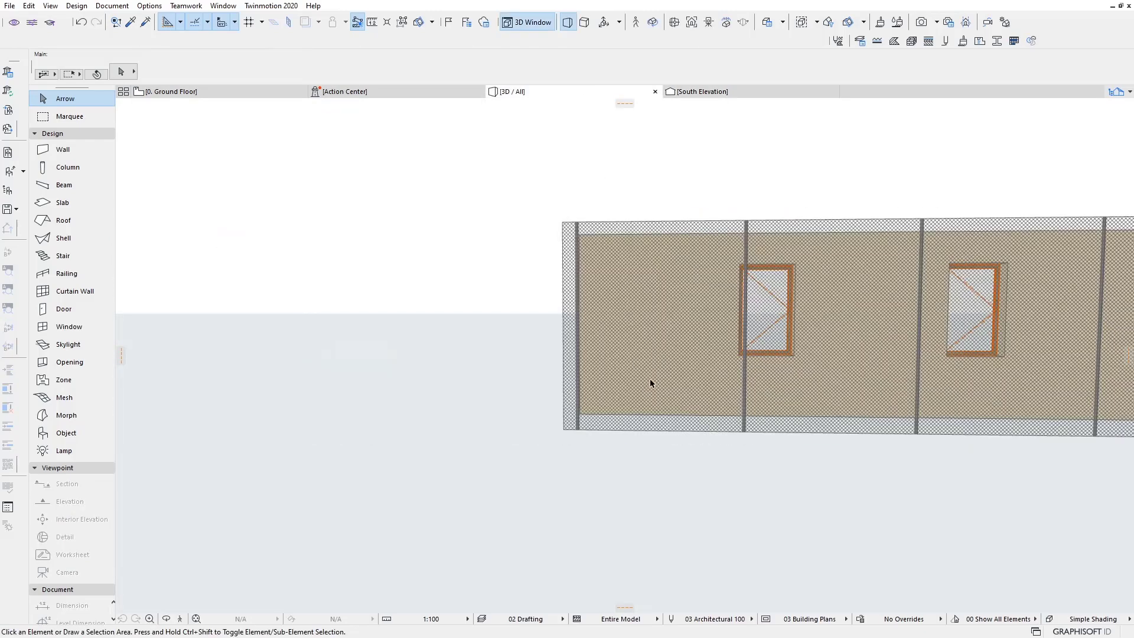
pyautogui.scroll(-2, 426, 363)
pyautogui.scroll(3, 714, 307)
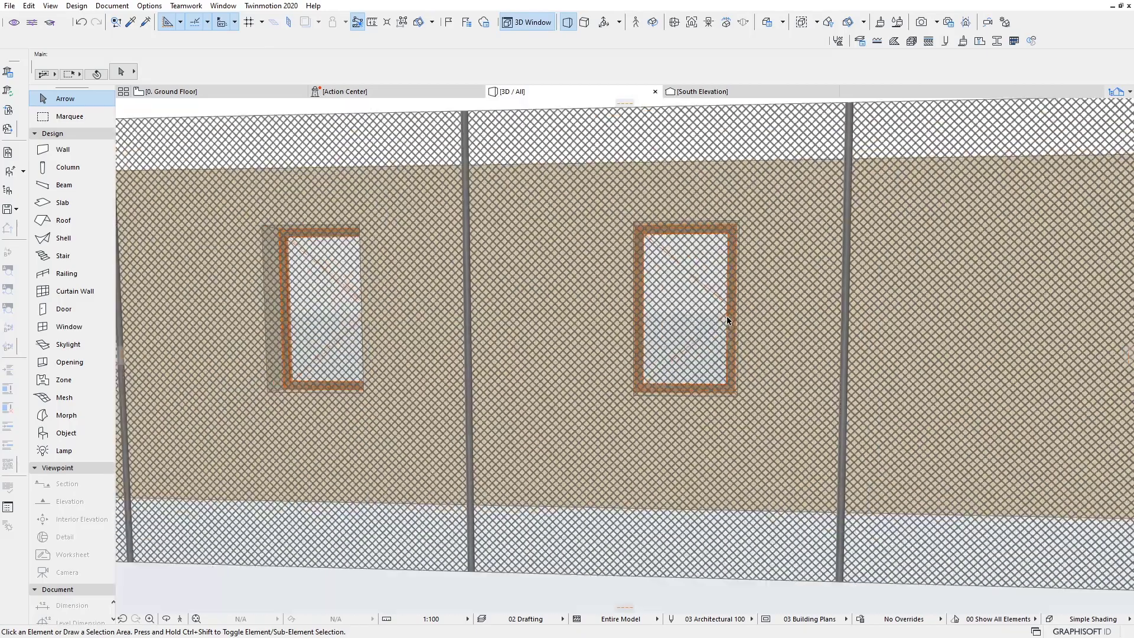
pyautogui.scroll(-1, 732, 325)
pyautogui.scroll(-2, 733, 325)
pyautogui.moveTo(648, 359)
pyautogui.mouseDown(button='middle')
pyautogui.moveTo(908, 359)
pyautogui.moveTo(544, 337)
pyautogui.mouseUp(button='middle')
pyautogui.scroll(1, 544, 337)
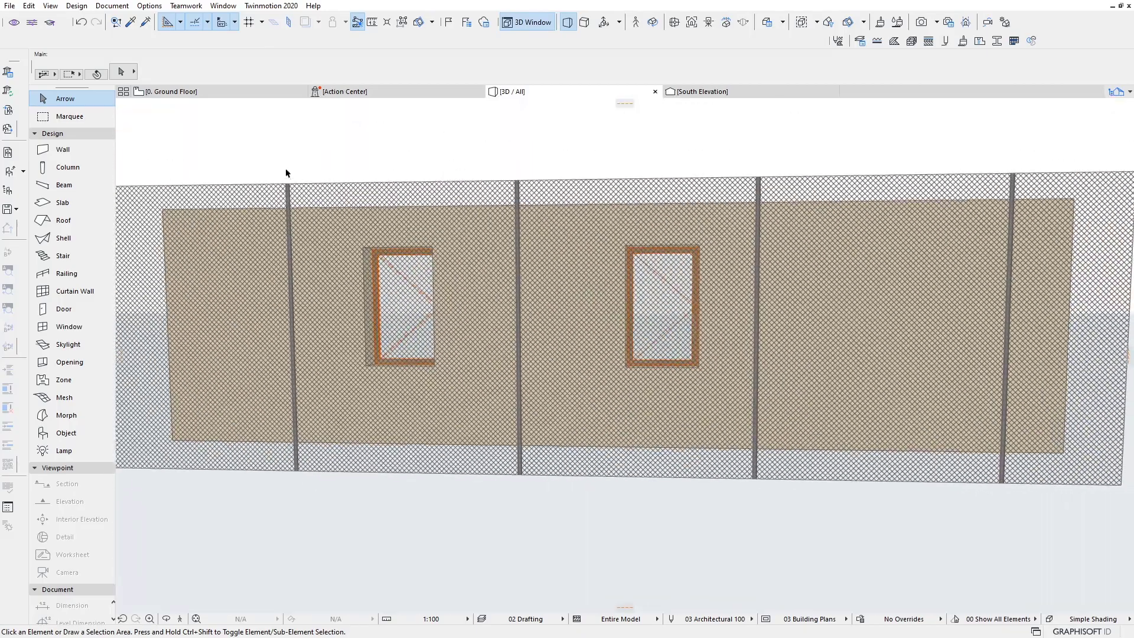
pyautogui.click(247, 92)
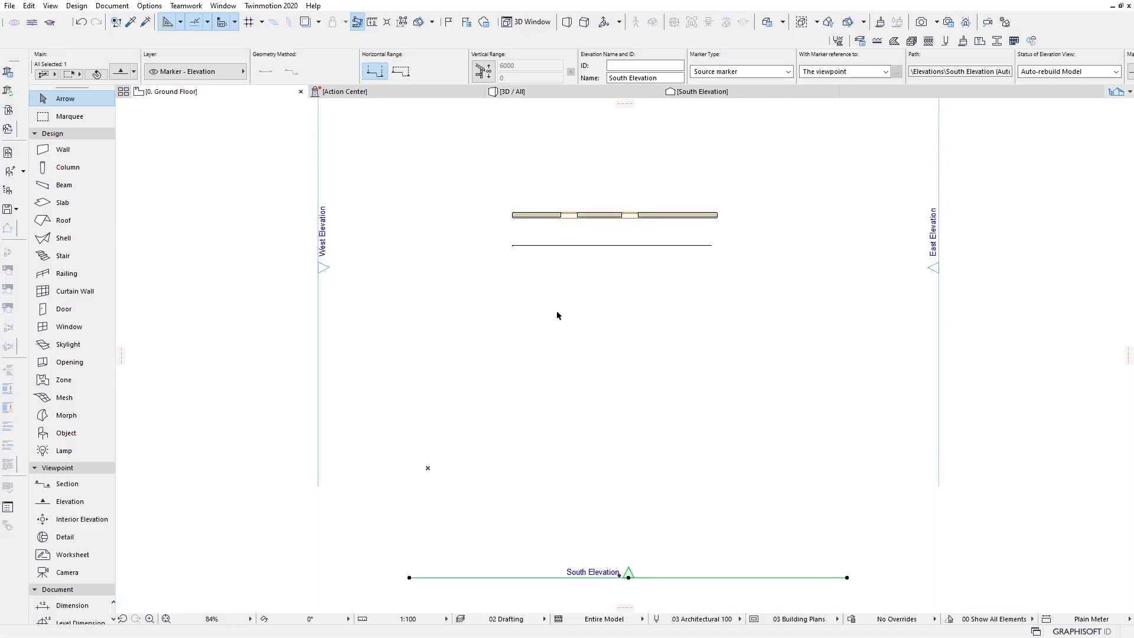
pyautogui.click(308, 120)
# Step: Duplicate the Metal - Fence Chainlink surface as 'Metal - Fence Chainlink transparent'
pyautogui.click(150, 6)
pyautogui.moveTo(180, 20)
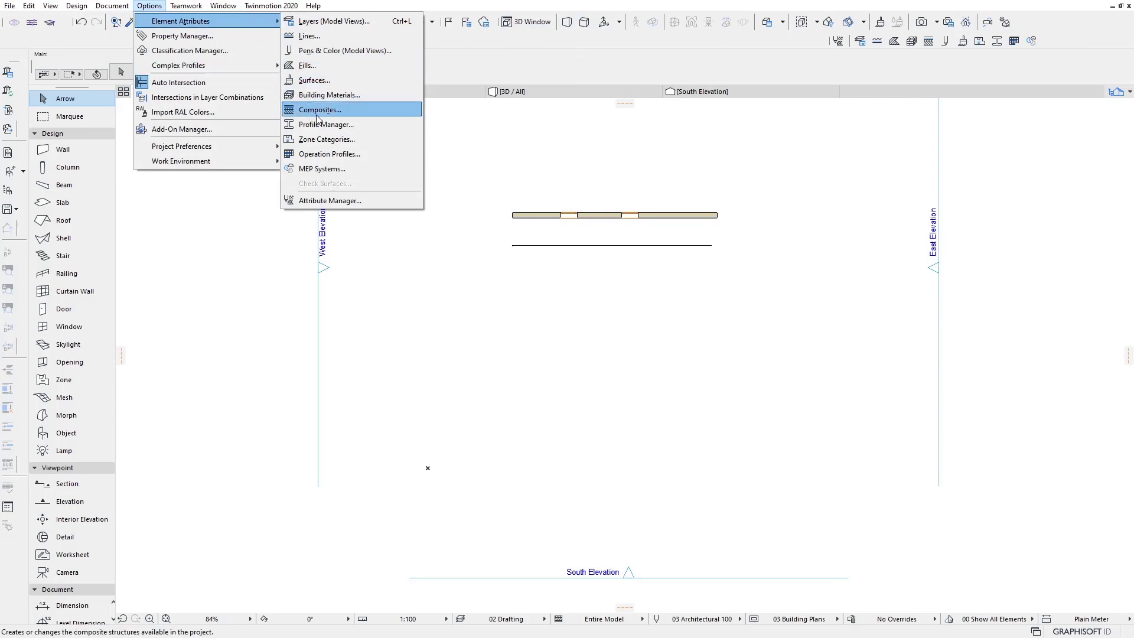
pyautogui.click(326, 81)
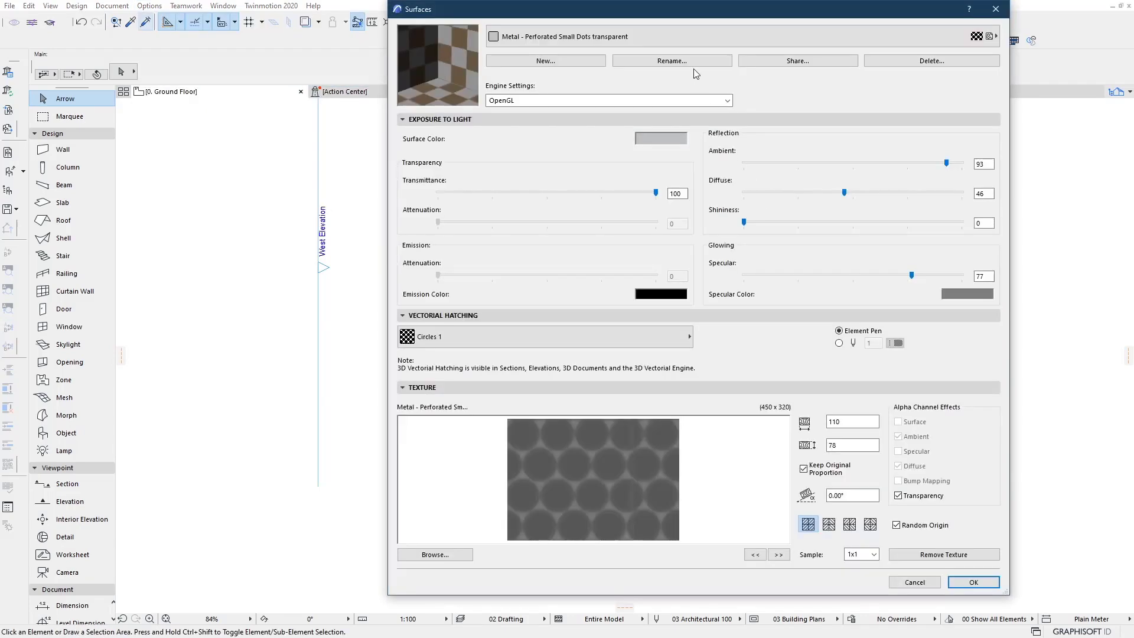
pyautogui.click(697, 37)
pyautogui.click(701, 120)
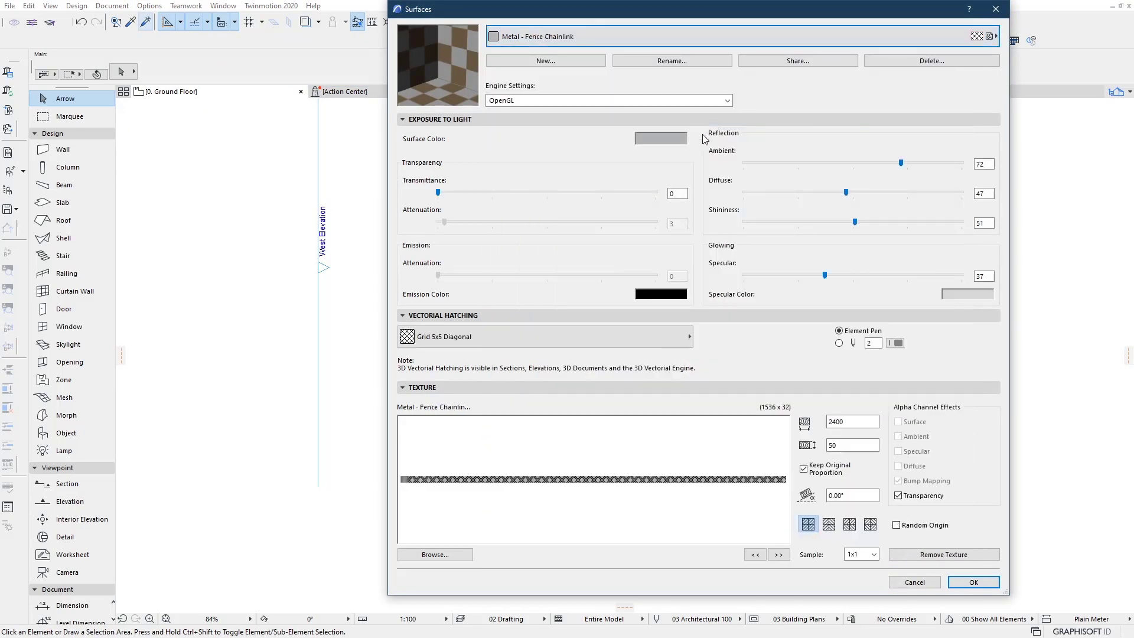
pyautogui.click(552, 60)
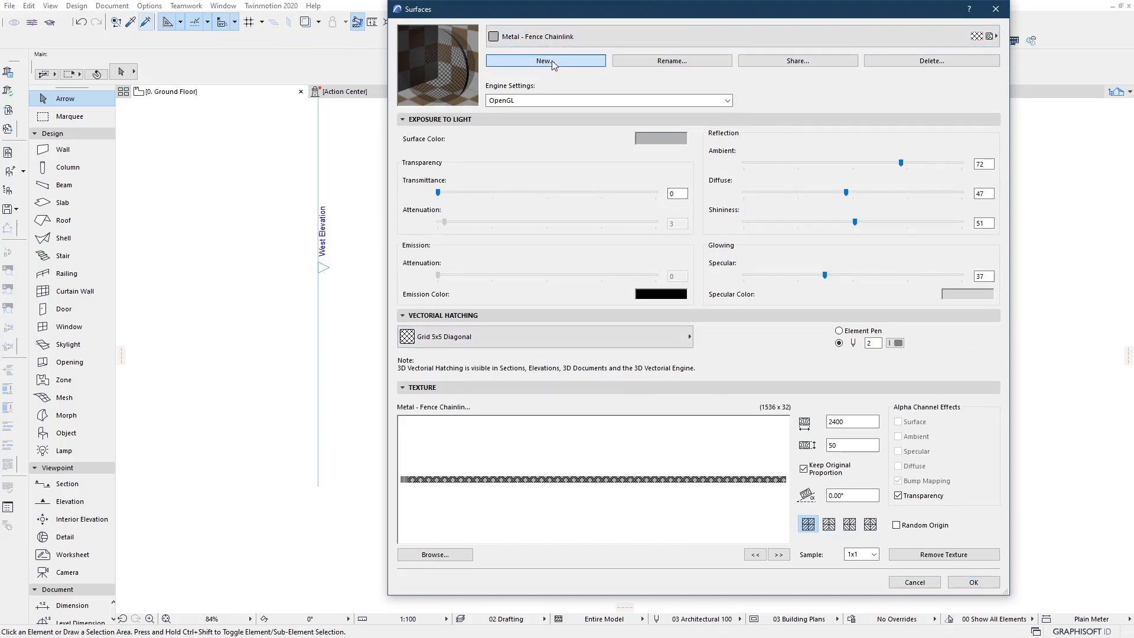
pyautogui.click(580, 190)
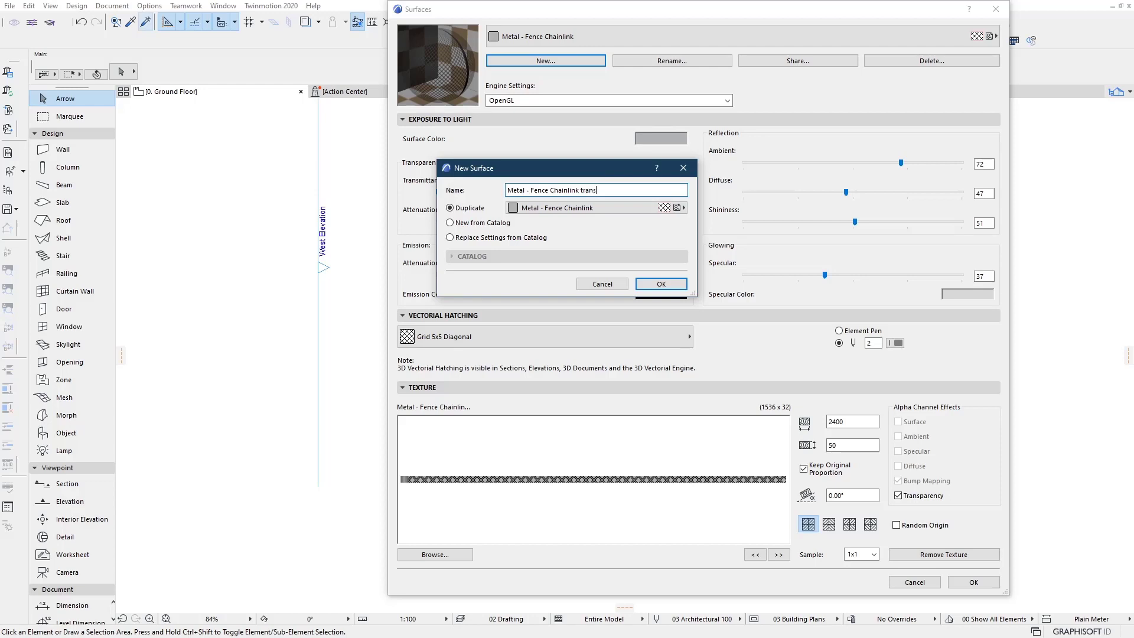
pyautogui.click(675, 285)
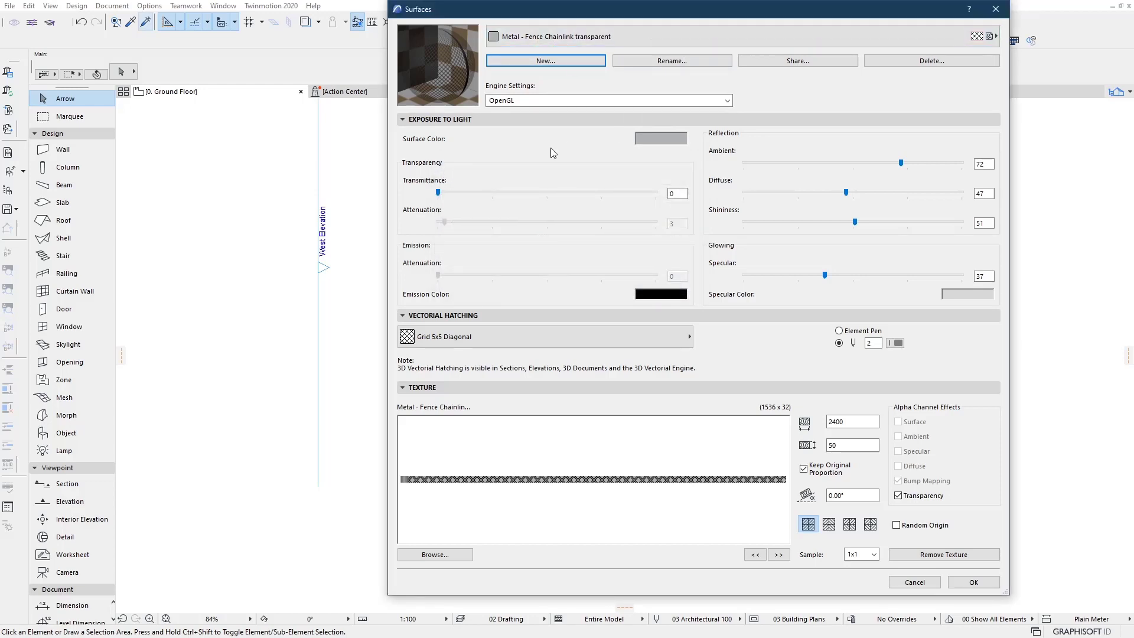
# Step: Set the new surface's transmittance to 100 and accept the surface settings
pyautogui.click(446, 195)
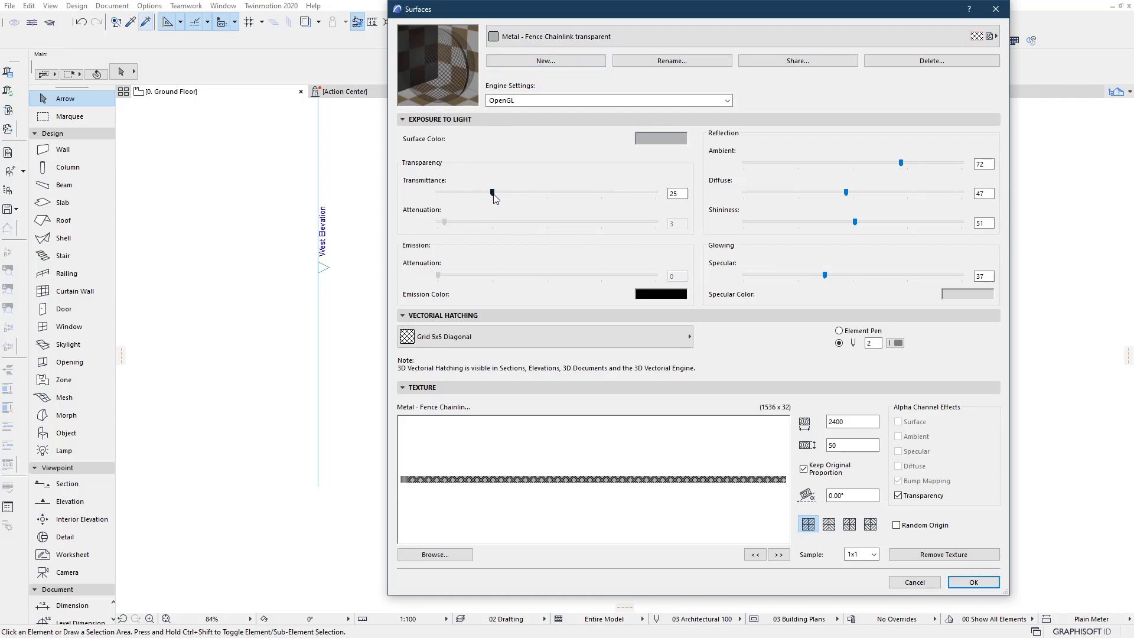
pyautogui.moveTo(597, 198); pyautogui.dragTo(666, 200)
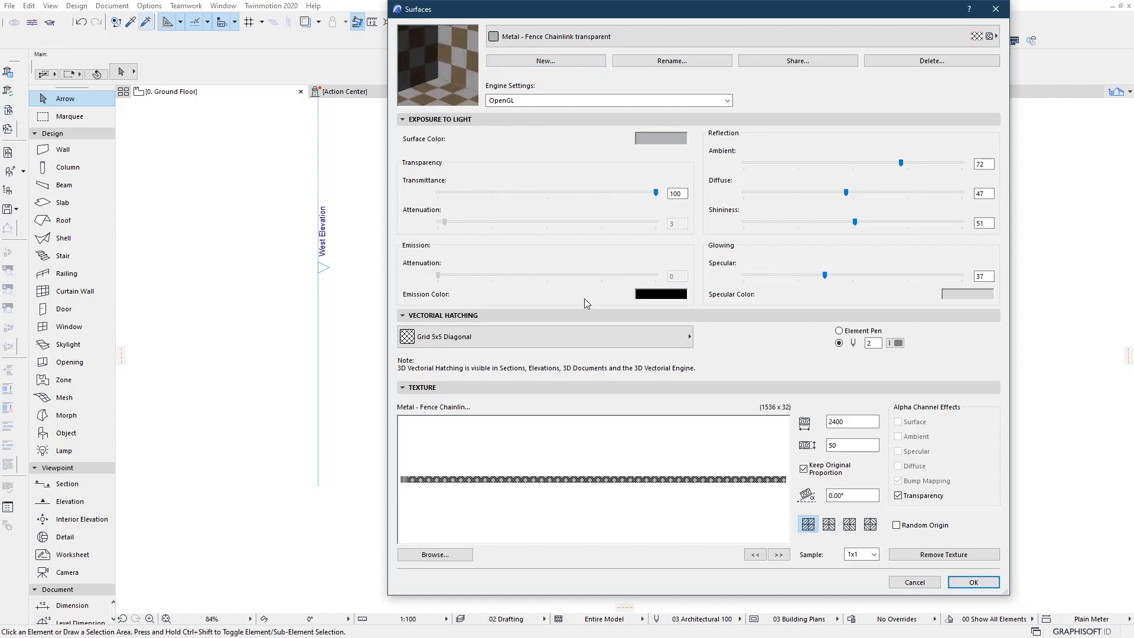
pyautogui.click(583, 338)
pyautogui.click(583, 338)
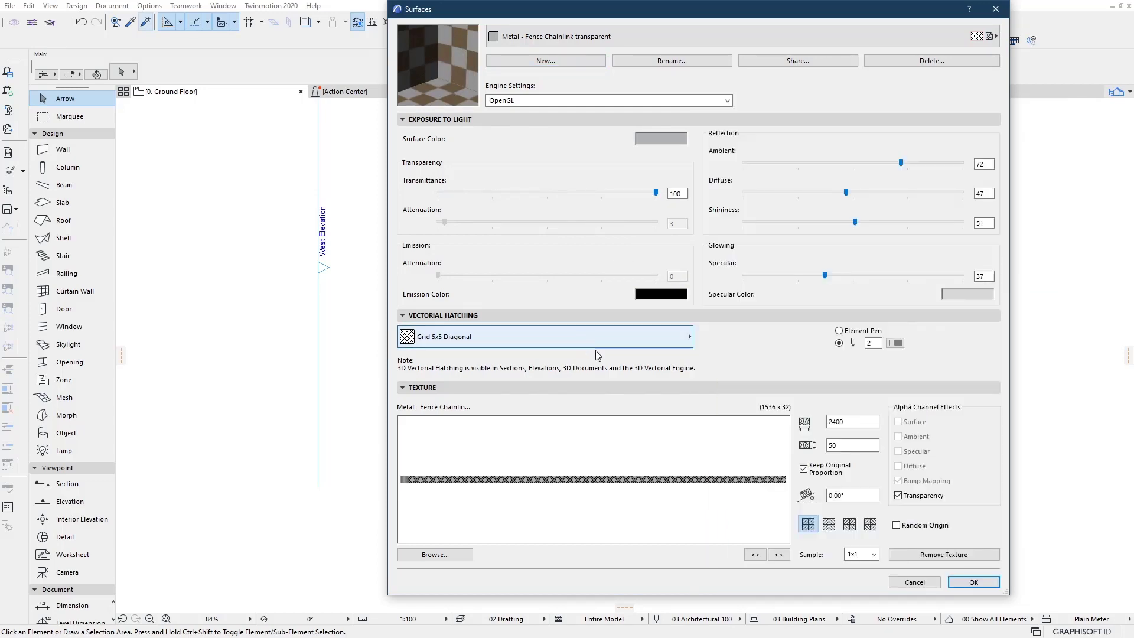
pyautogui.click(974, 584)
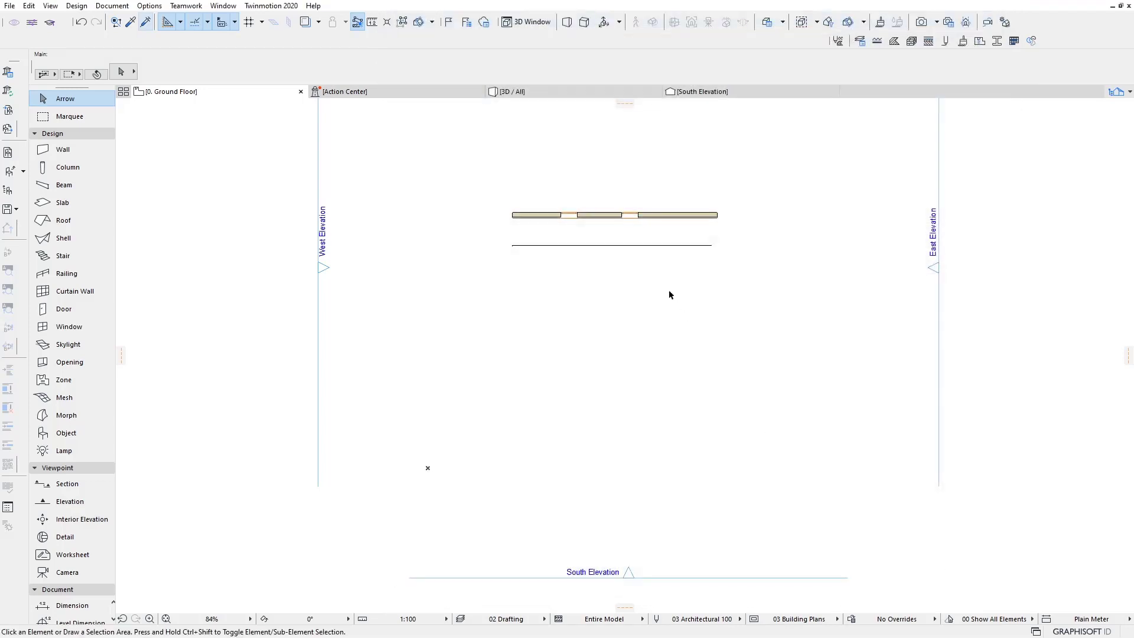
pyautogui.click(665, 578)
# Step: Open the South Elevation and set the wall's surface to Metal - Fence Chainlink transparent
pyautogui.rightClick(657, 491)
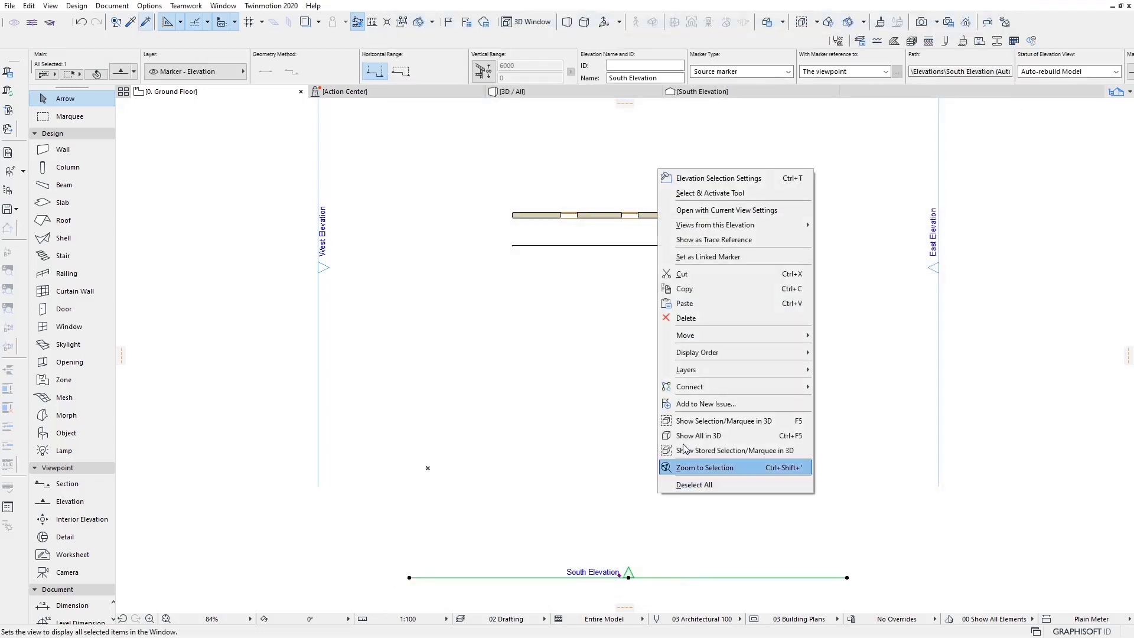
pyautogui.click(747, 210)
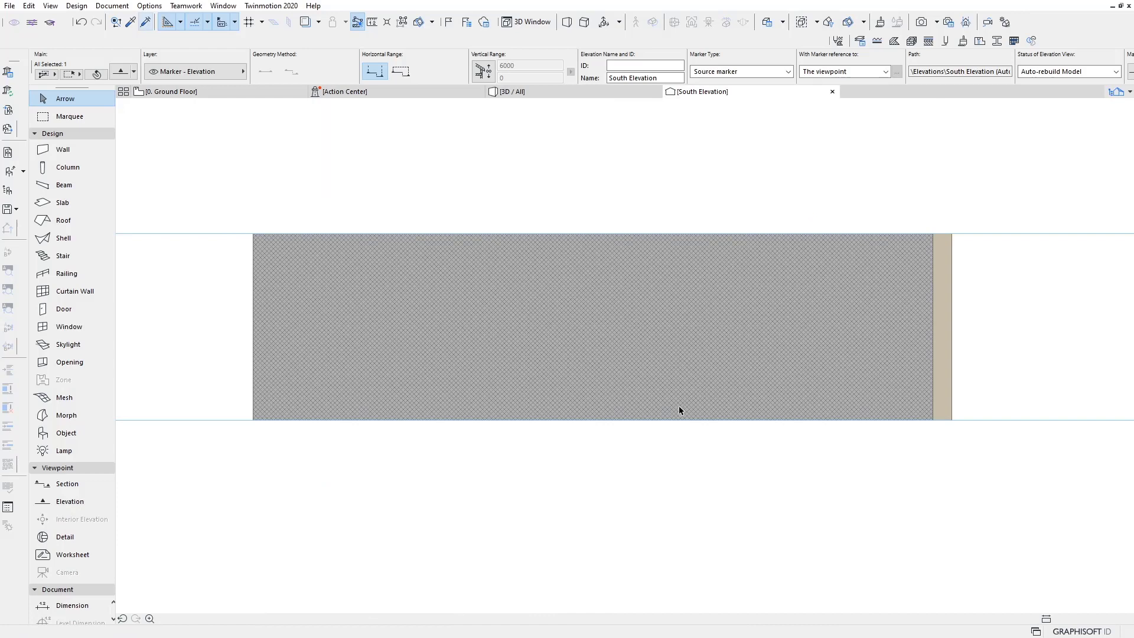
pyautogui.click(933, 238)
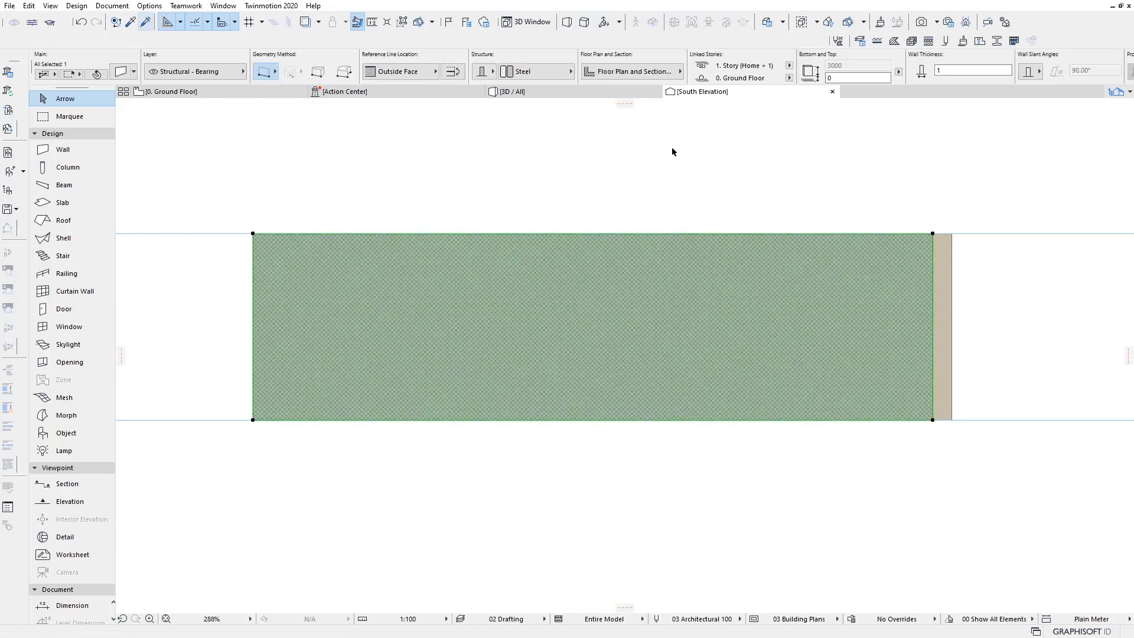
pyautogui.scroll(-3, 1074, 69)
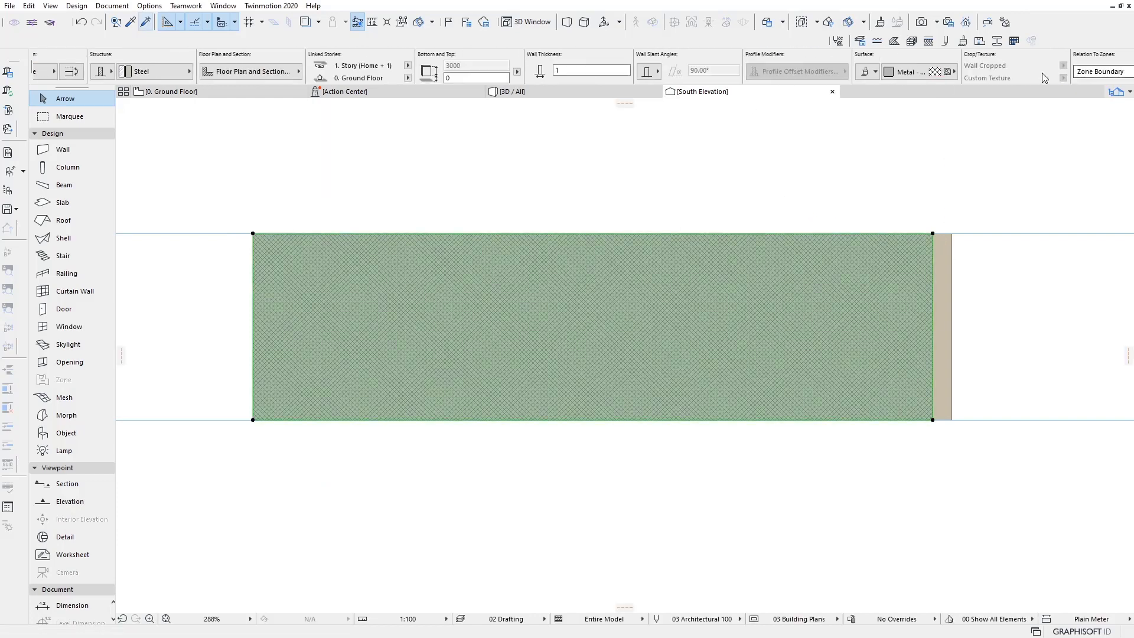
pyautogui.click(936, 72)
pyautogui.click(621, 144)
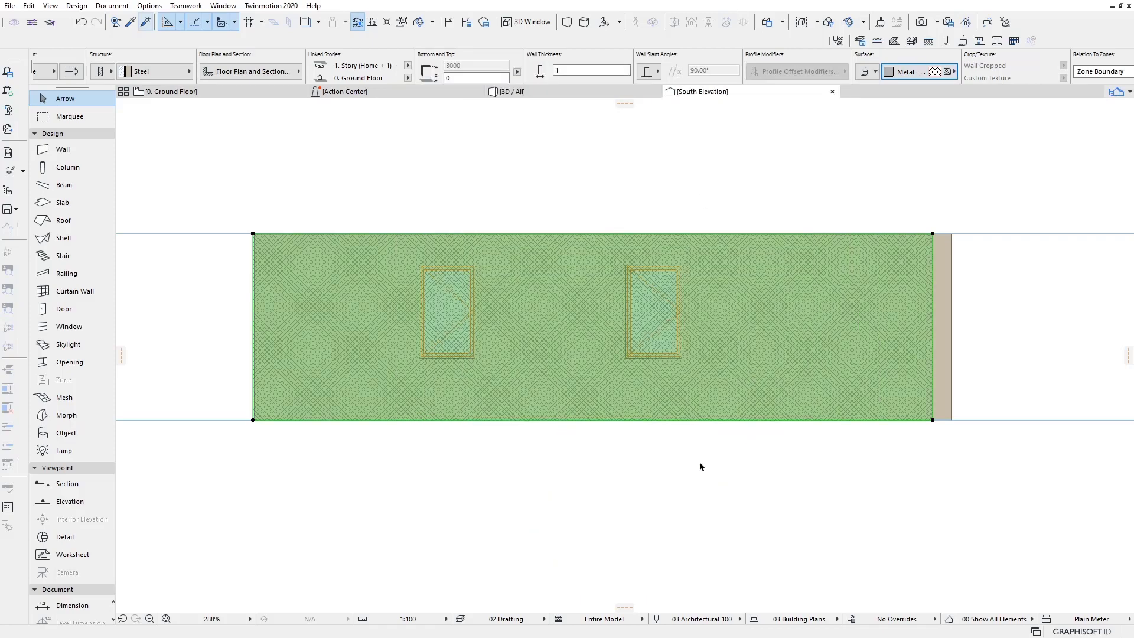
pyautogui.scroll(2, 589, 297)
pyautogui.scroll(2, 594, 296)
pyautogui.scroll(-3, 730, 311)
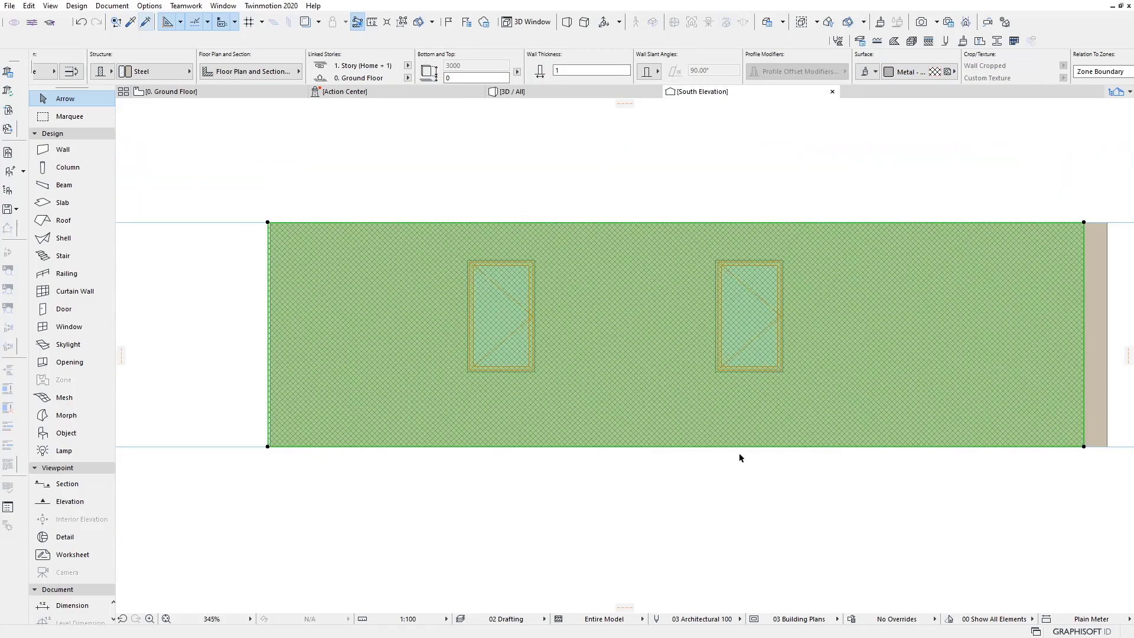
pyautogui.click(699, 518)
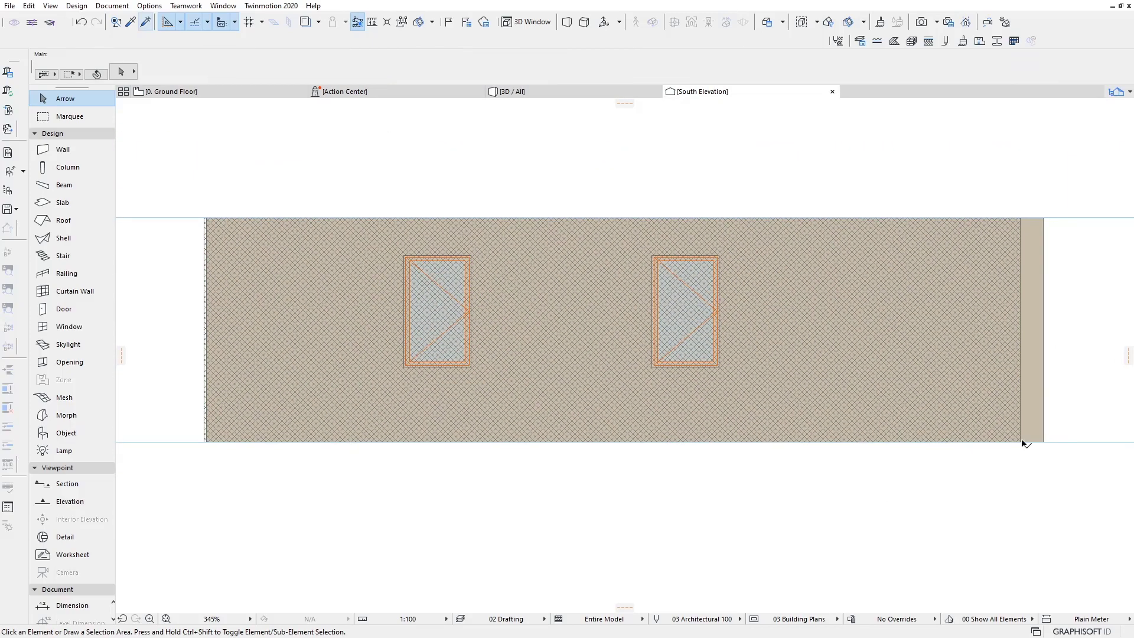
pyautogui.click(1022, 439)
pyautogui.click(857, 494)
# Step: Inspect the wall in the 3D view, then select the fence wall on the ground floor plan
pyautogui.click(512, 92)
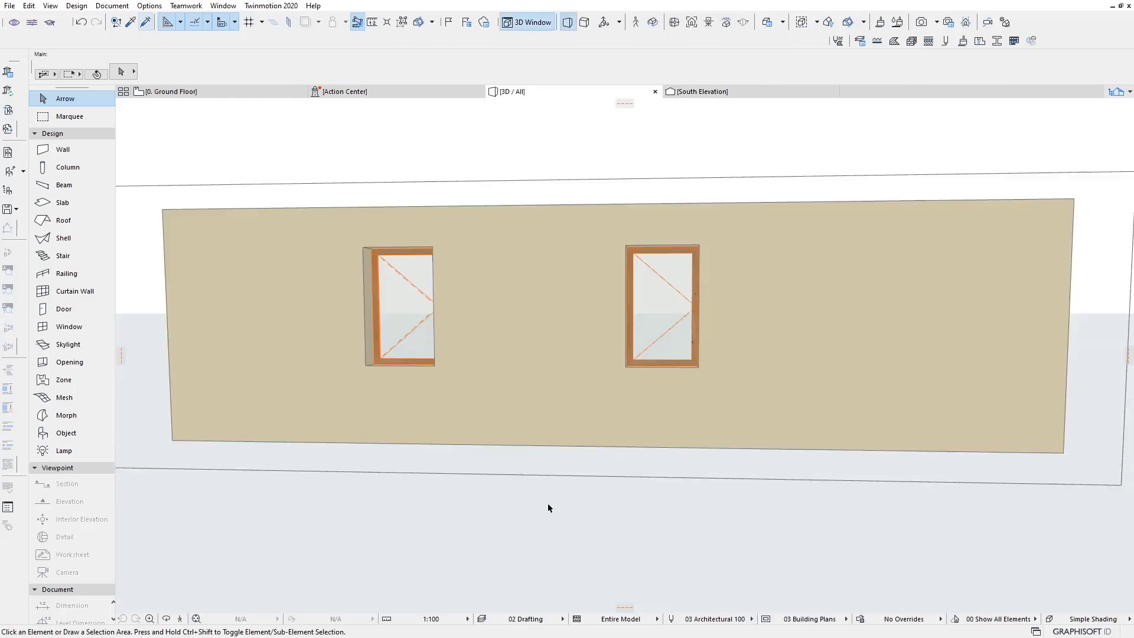
pyautogui.click(224, 91)
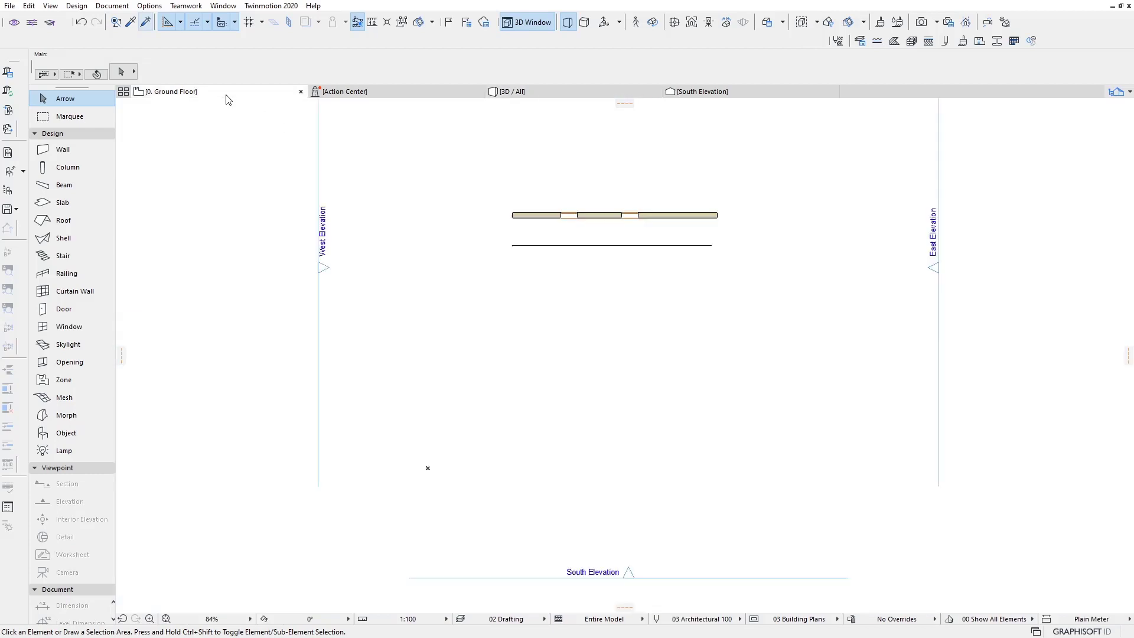
pyautogui.click(534, 245)
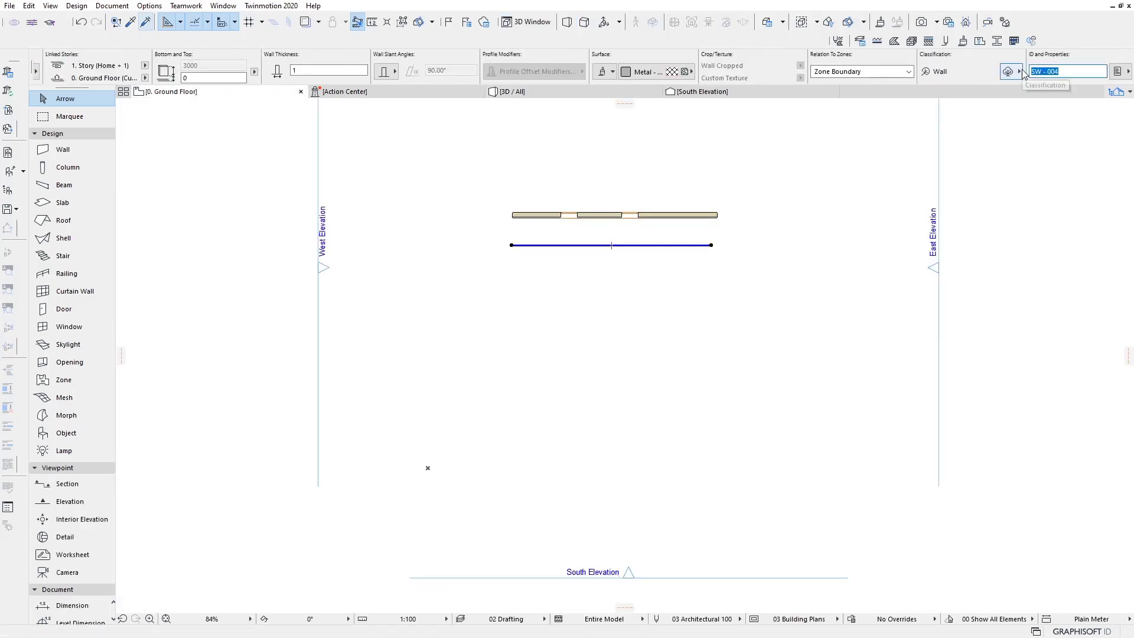
pyautogui.click(849, 200)
# Step: Create the 'fence' override combination with a new rule 'fence transparent' and open it for editing
pyautogui.click(864, 616)
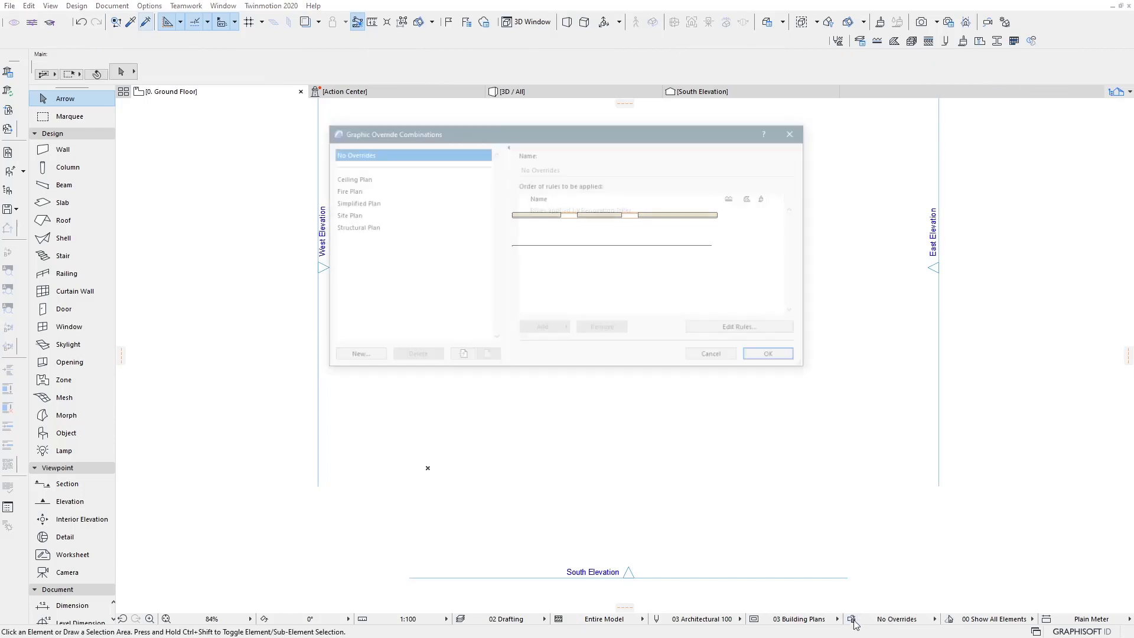
pyautogui.click(378, 354)
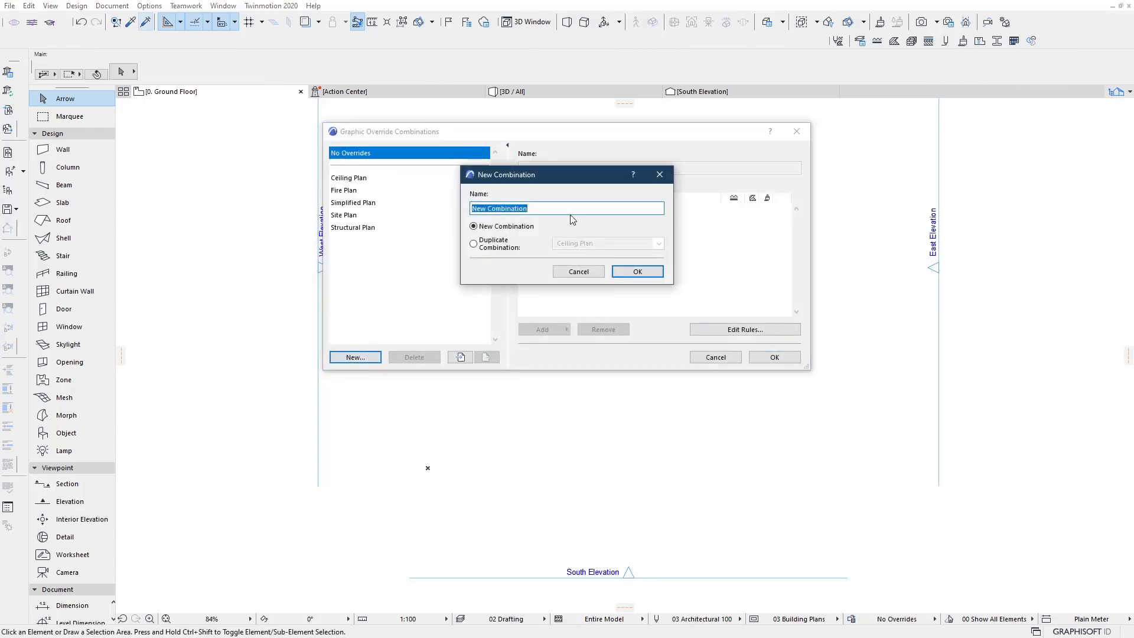
pyautogui.write('fence')
pyautogui.click(638, 271)
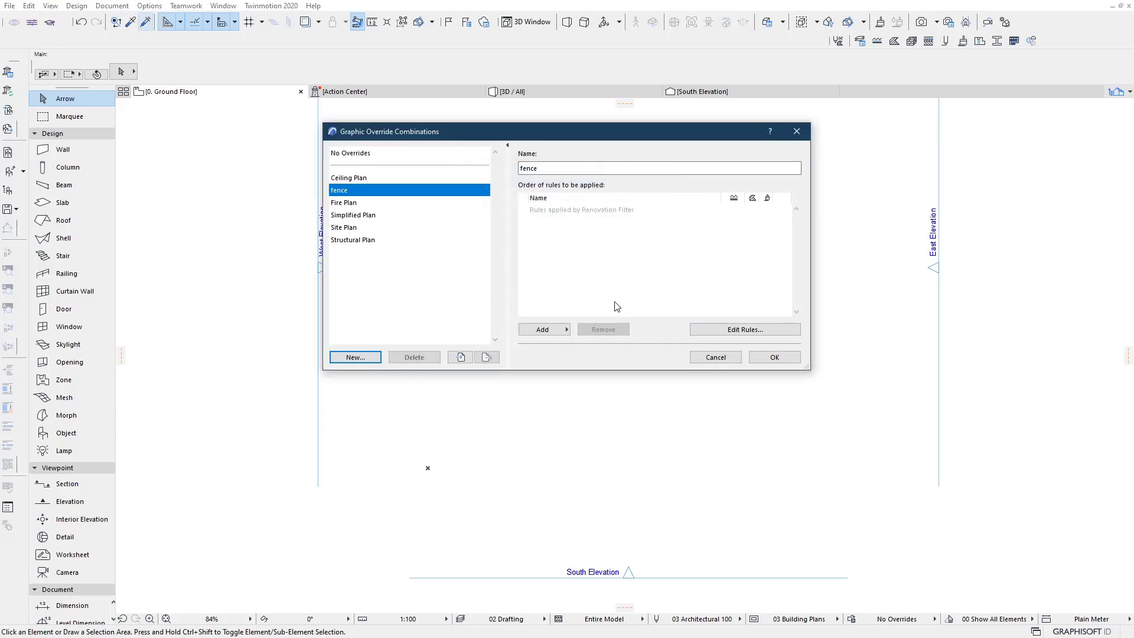
pyautogui.click(544, 329)
pyautogui.click(594, 373)
pyautogui.write('fence transparent')
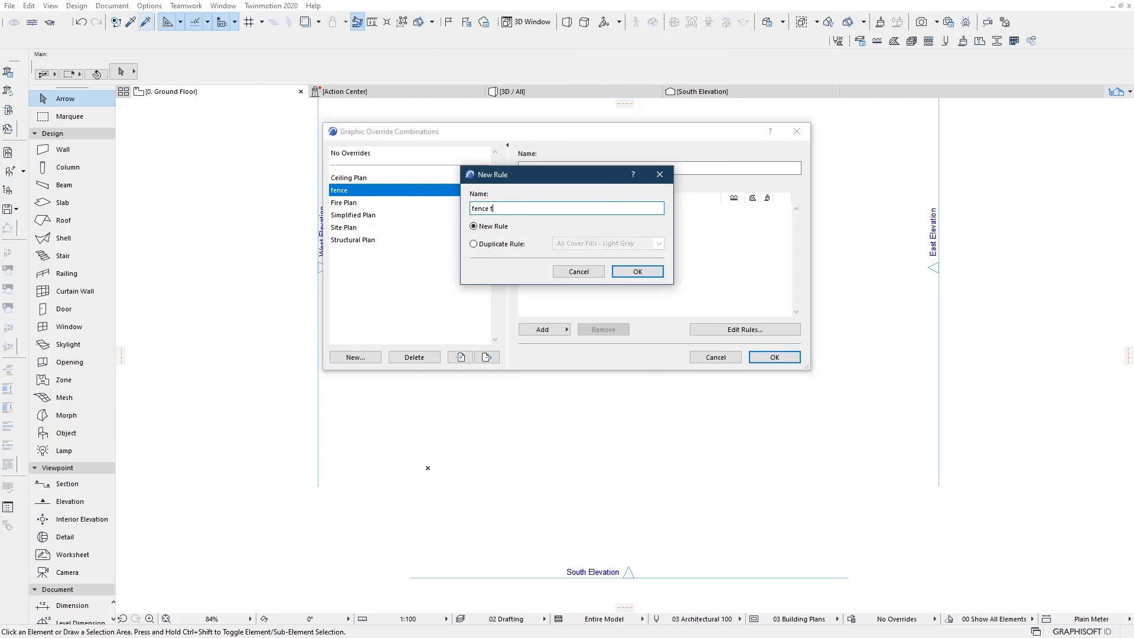
pyautogui.click(637, 272)
pyautogui.click(728, 331)
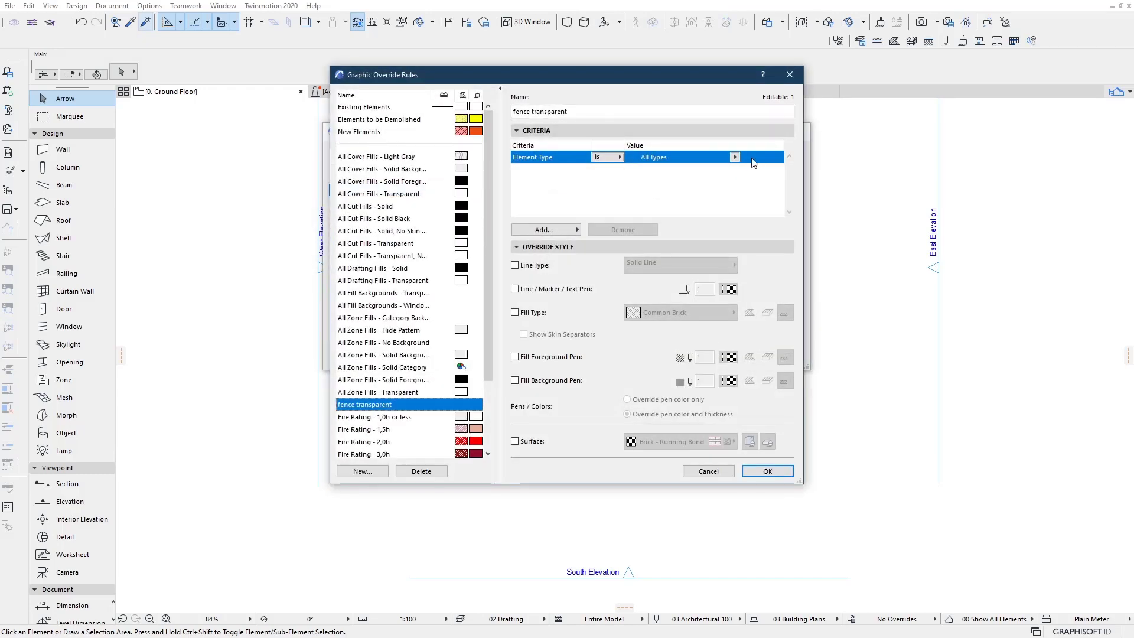
# Step: Limit the rule to walls whose Element ID contains 'fence'
pyautogui.click(735, 156)
pyautogui.click(768, 57)
pyautogui.click(547, 231)
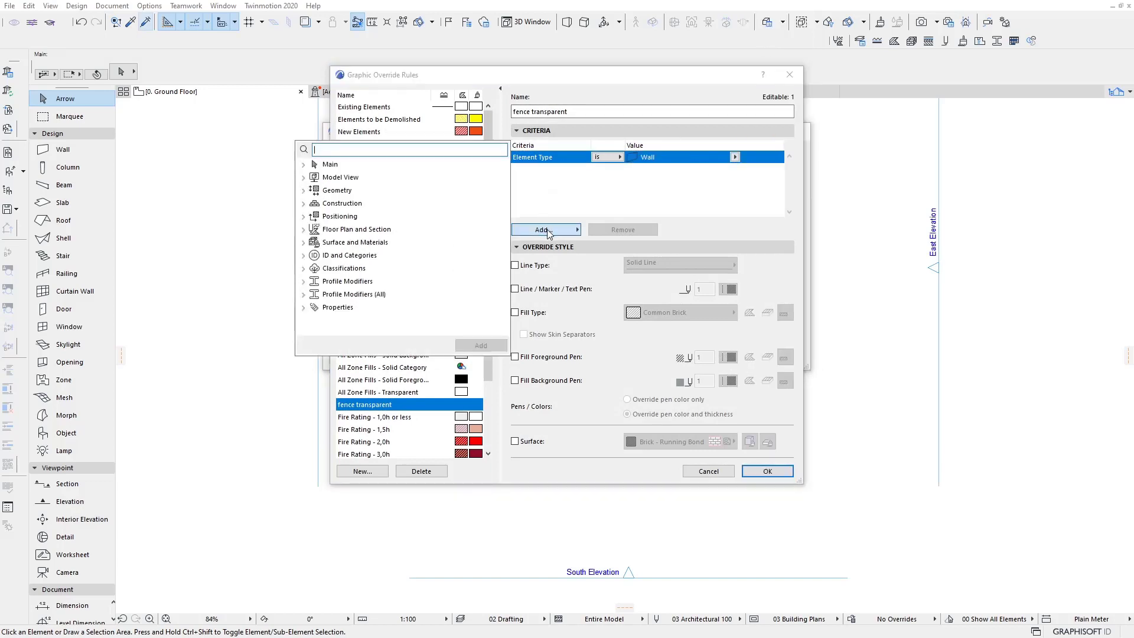
pyautogui.click(304, 164)
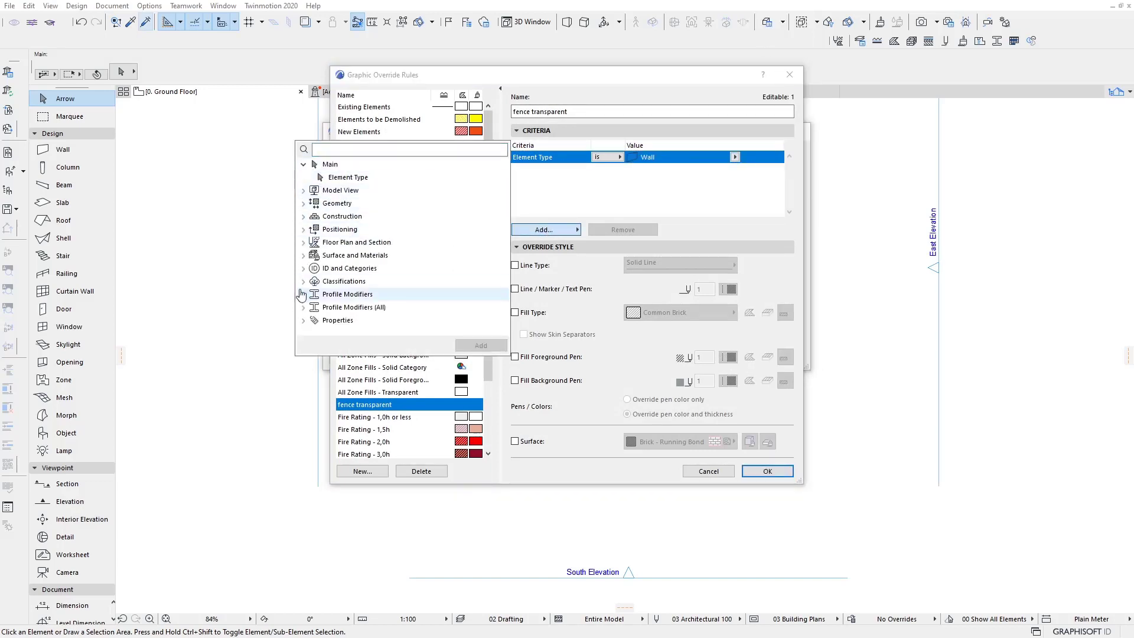
pyautogui.click(304, 268)
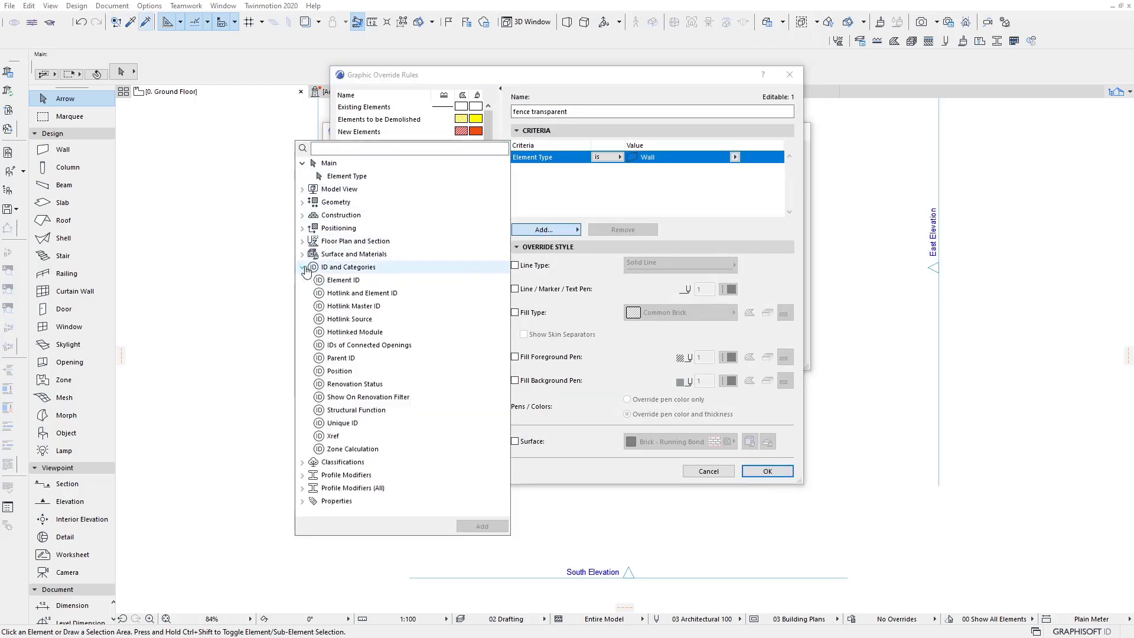
pyautogui.doubleClick(343, 280)
pyautogui.click(661, 169)
pyautogui.write('fence')
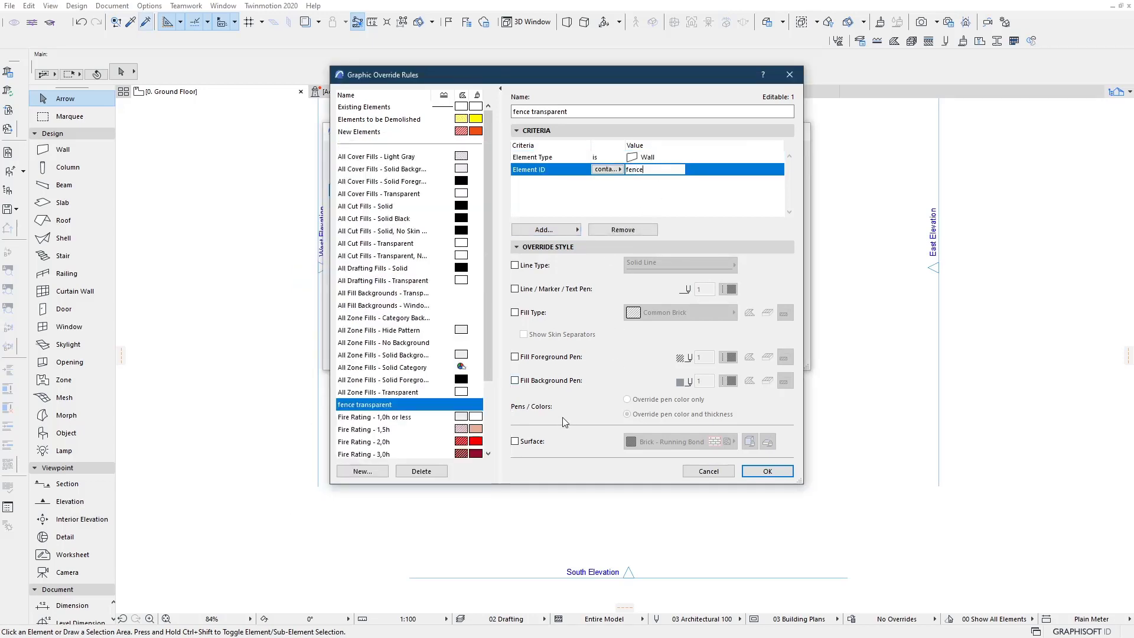
# Step: Override the matching walls' surface with Metal - Fence Chainlink and confirm the rule
pyautogui.click(570, 441)
pyautogui.click(733, 442)
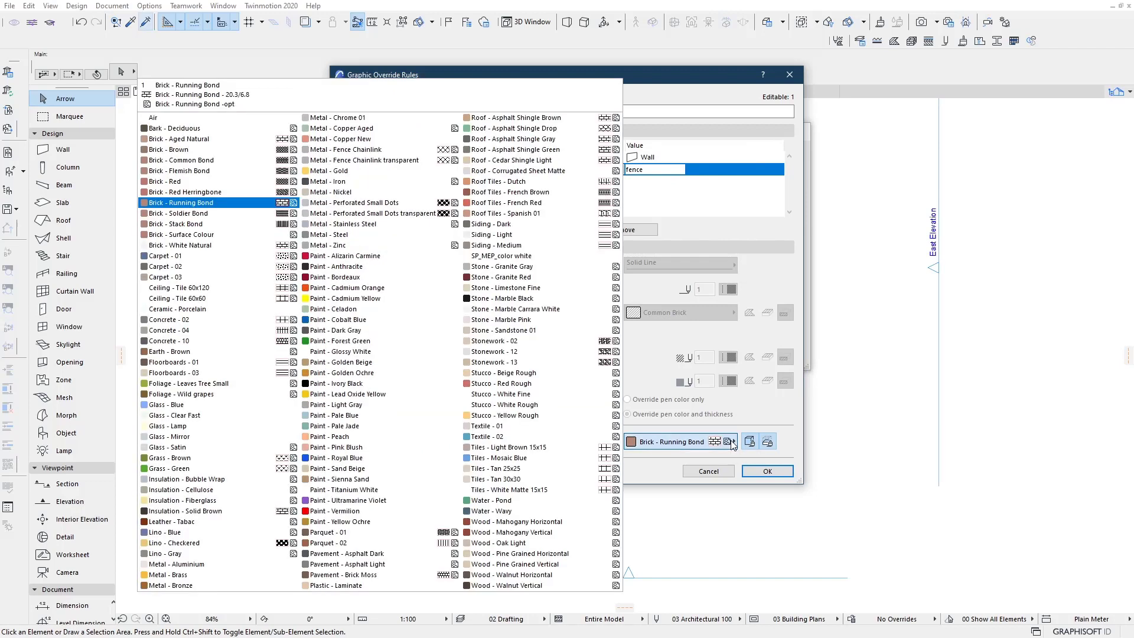
pyautogui.click(345, 149)
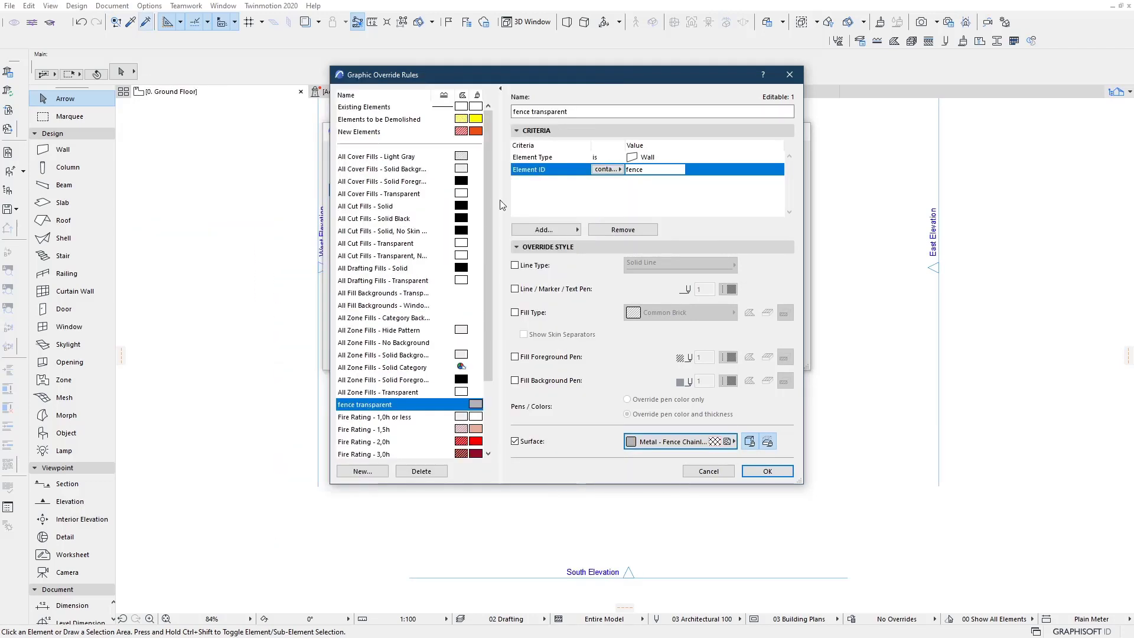
pyautogui.click(774, 470)
# Step: Apply the 'fence' override combination to the 3D view
pyautogui.click(775, 357)
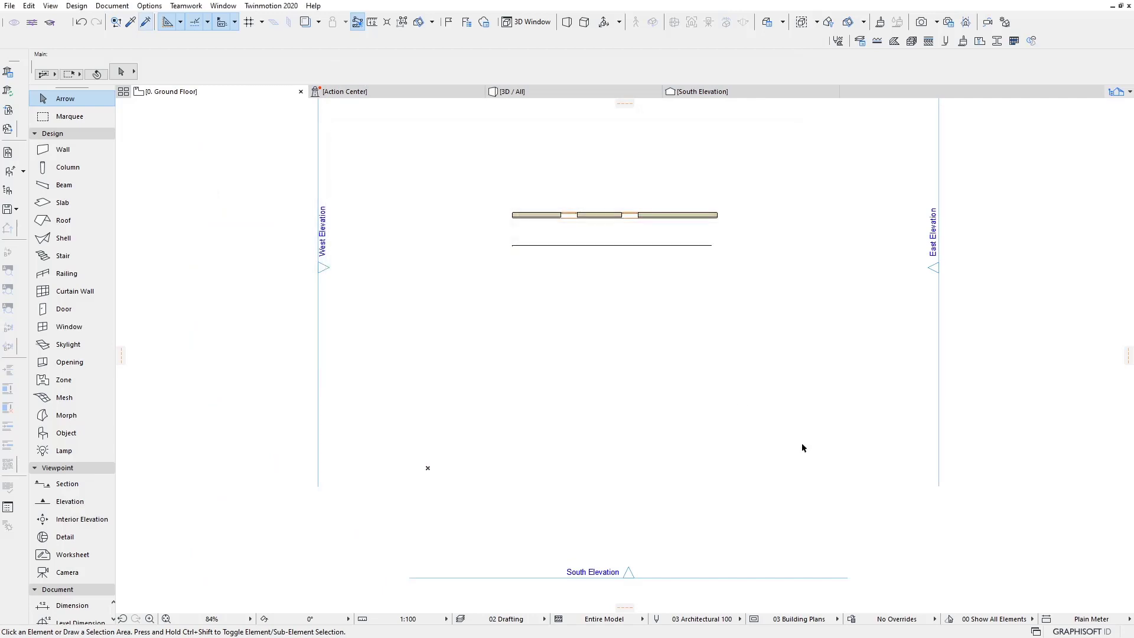
pyautogui.click(896, 618)
pyautogui.click(996, 567)
pyautogui.scroll(-1, 644, 329)
pyautogui.click(595, 94)
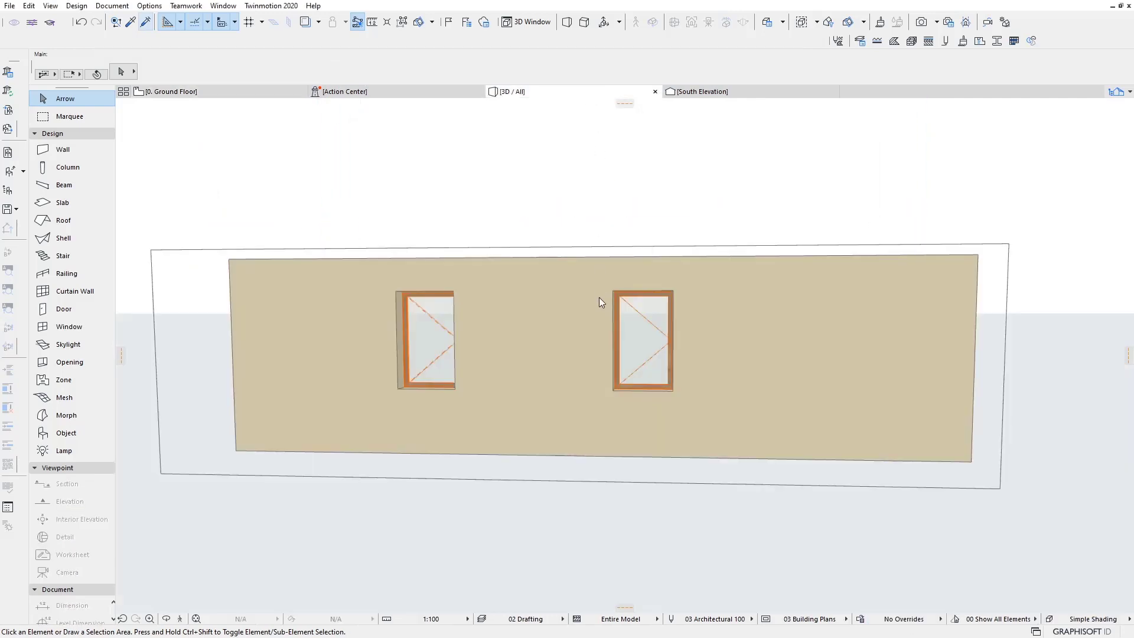
pyautogui.click(904, 619)
pyautogui.click(952, 564)
pyautogui.scroll(-1, 742, 492)
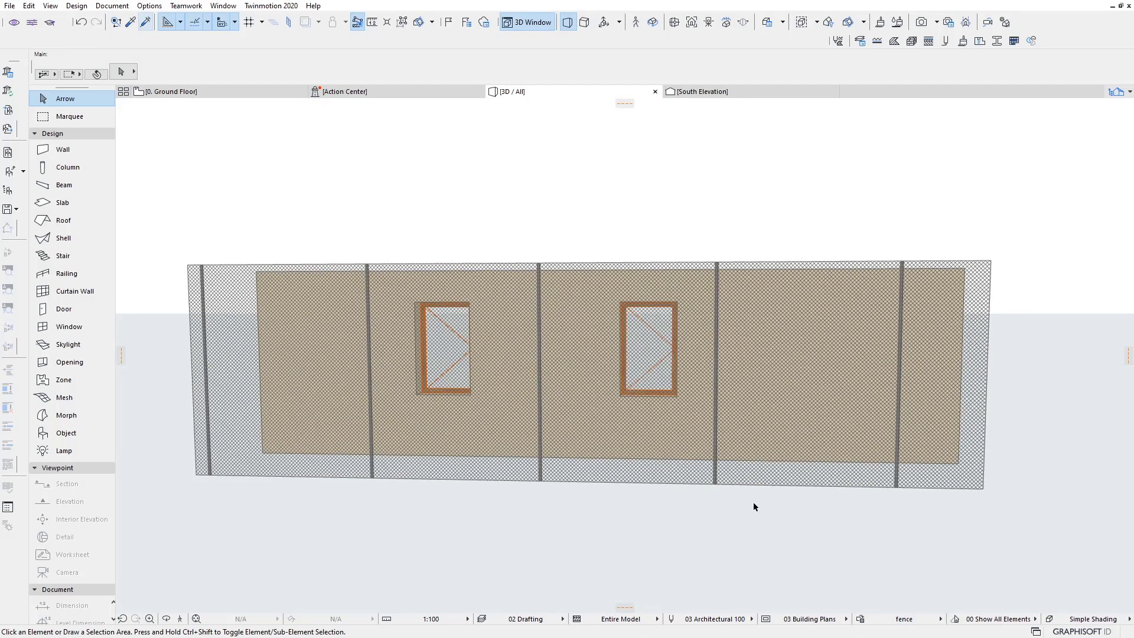
# Step: Try the 'fence' combination on the South Elevation, then reset it to No Overrides
pyautogui.click(706, 92)
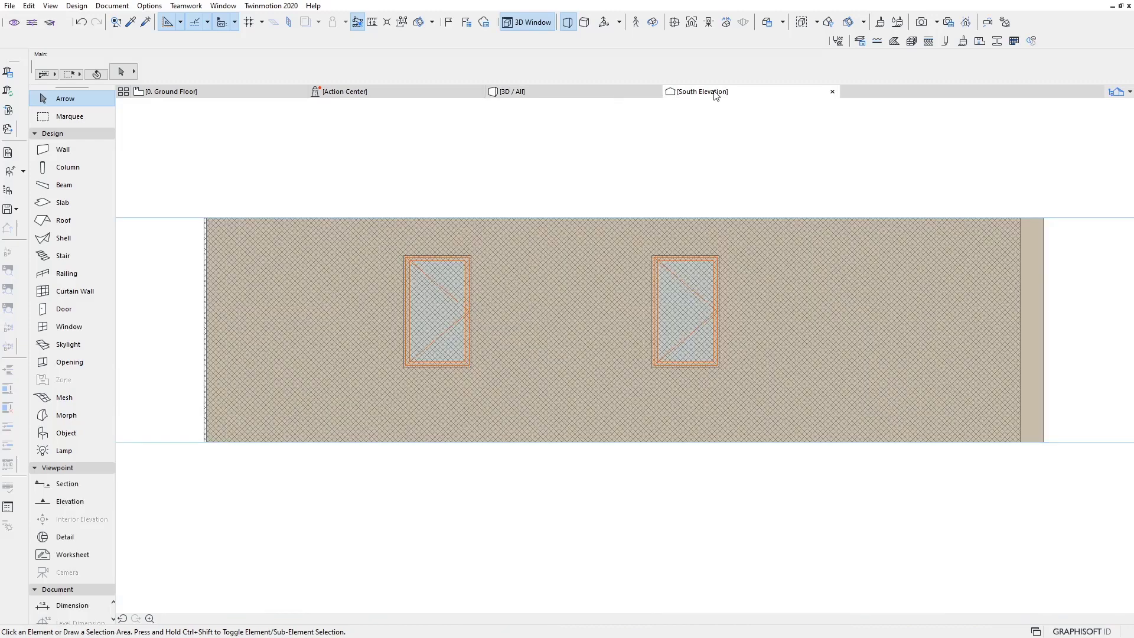
pyautogui.scroll(-4, 680, 413)
pyautogui.scroll(1, 739, 455)
pyautogui.scroll(2, 793, 475)
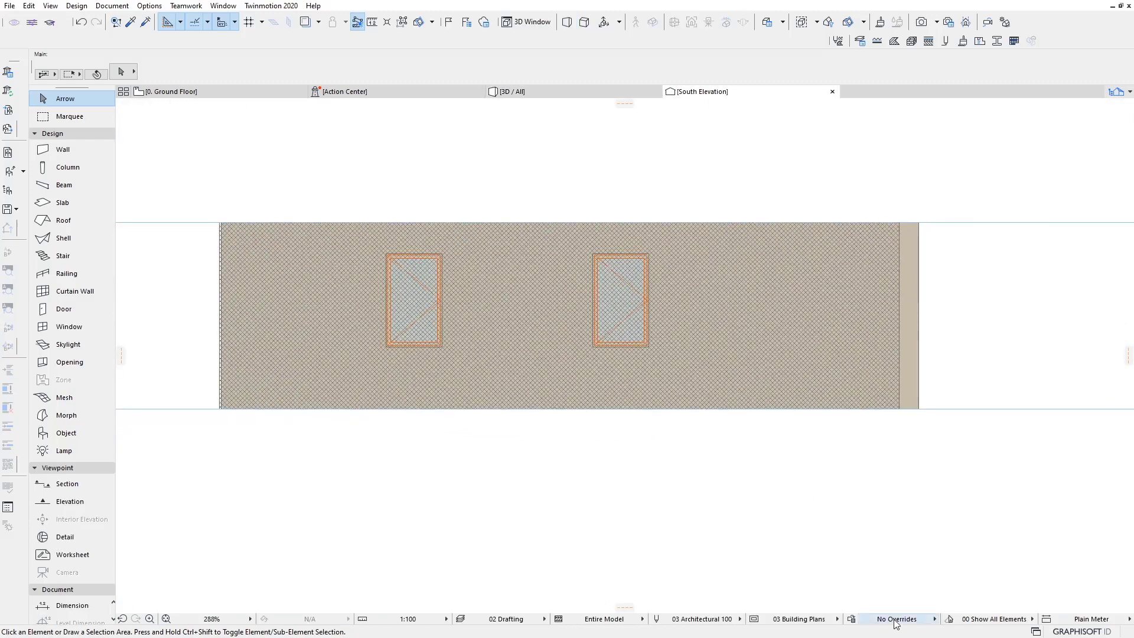
pyautogui.click(906, 620)
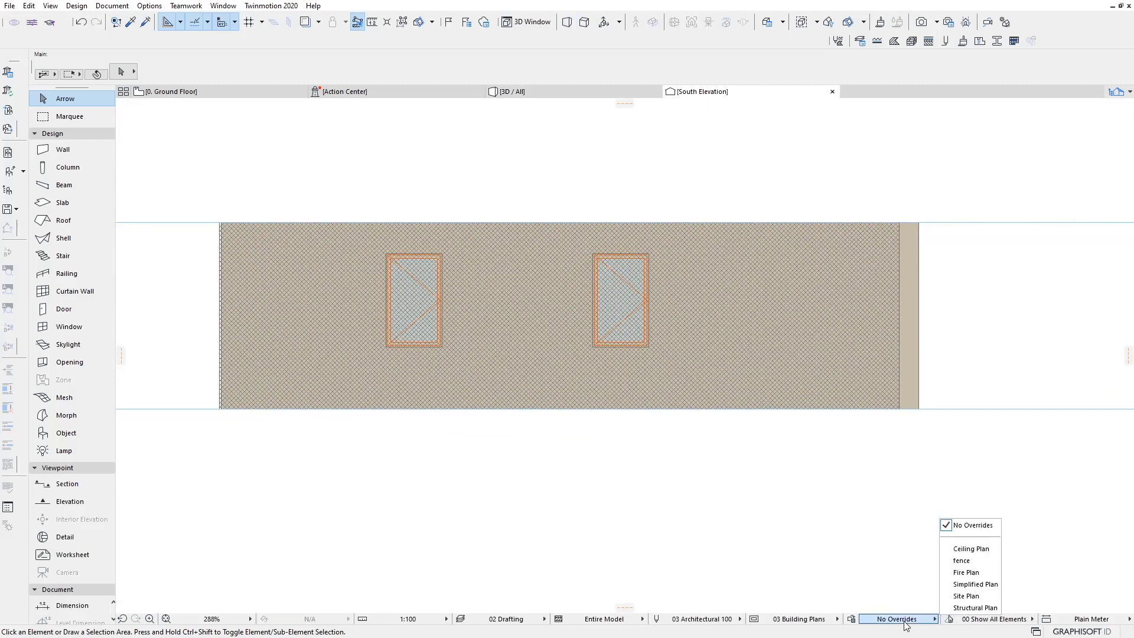
pyautogui.click(981, 560)
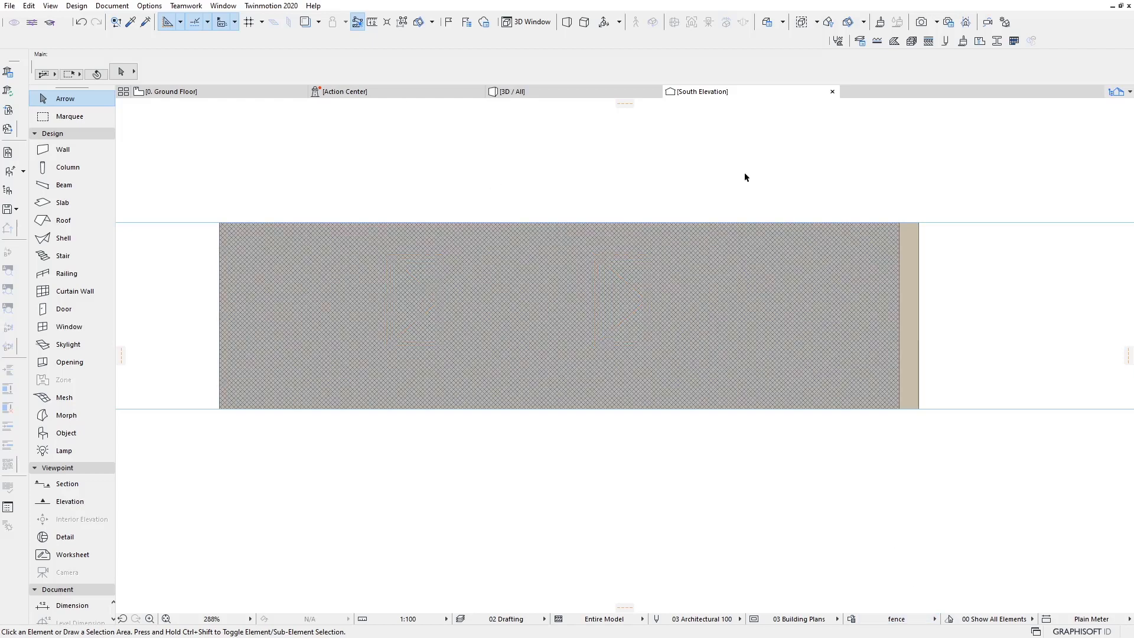
pyautogui.click(907, 620)
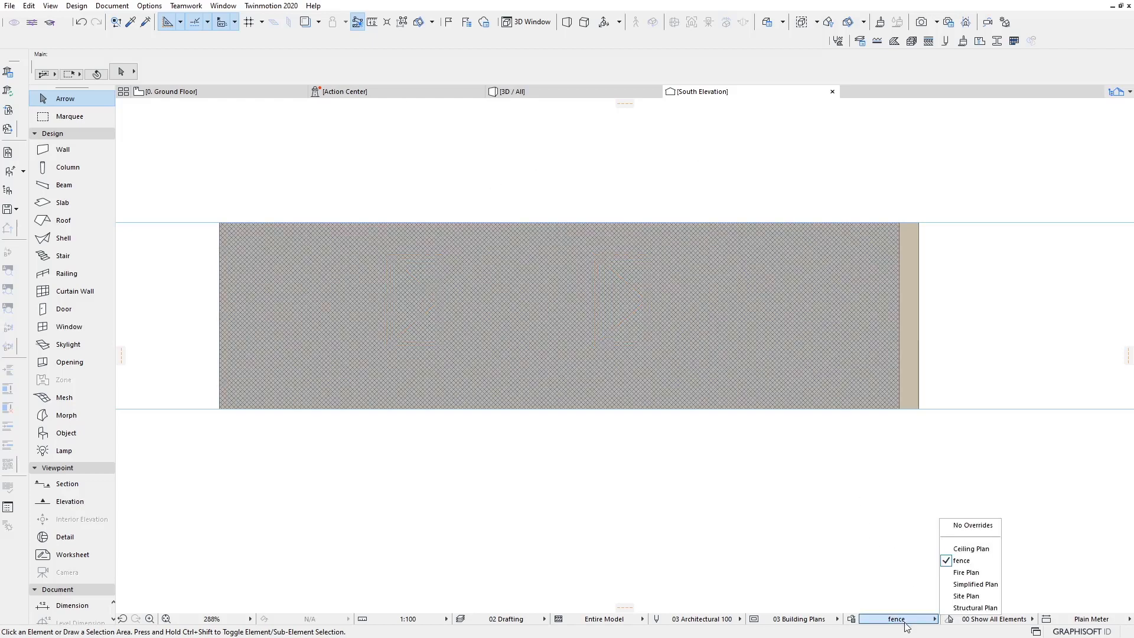
pyautogui.click(973, 525)
pyautogui.scroll(-1, 679, 444)
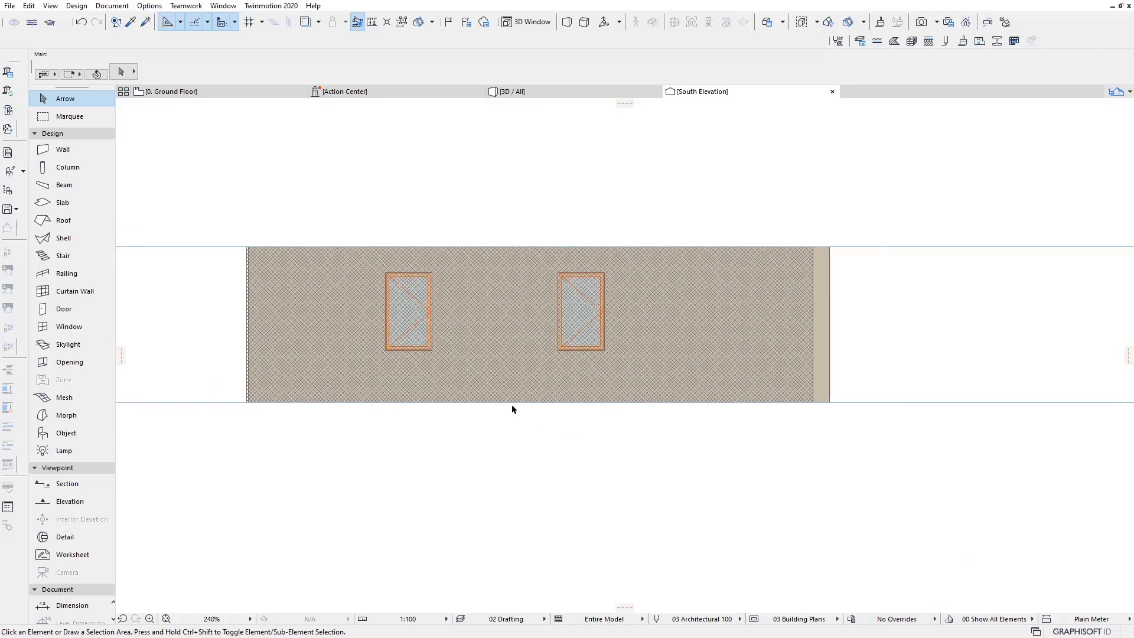
pyautogui.moveTo(512, 91)
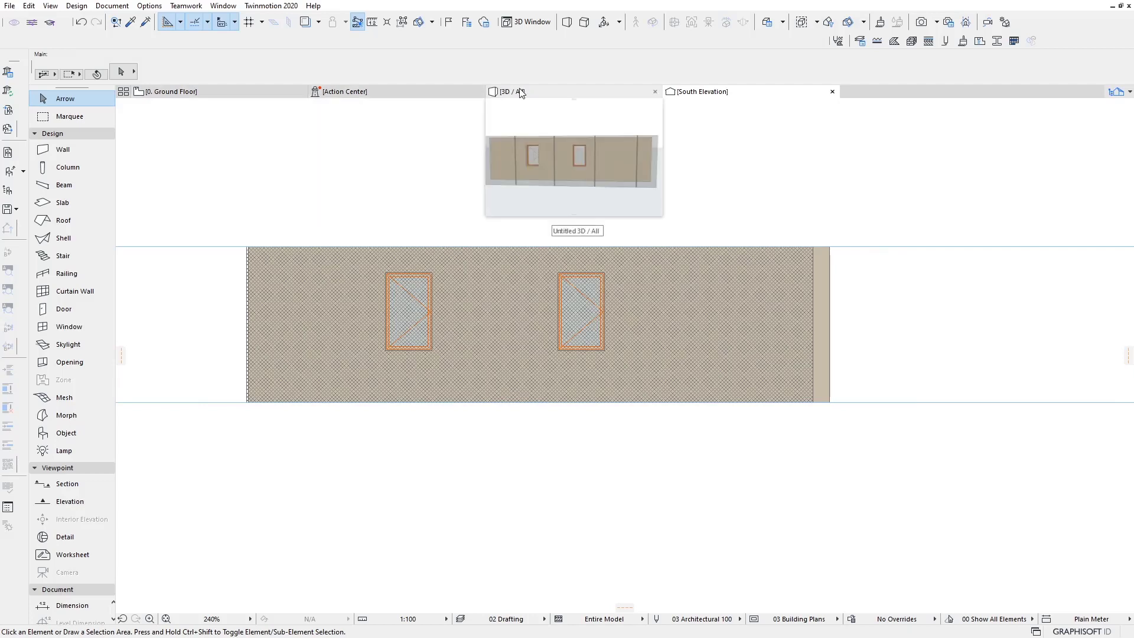
# Step: Measure along the wall in 3D, then place a column at the fence line's left start
pyautogui.click(521, 93)
pyautogui.press('m')
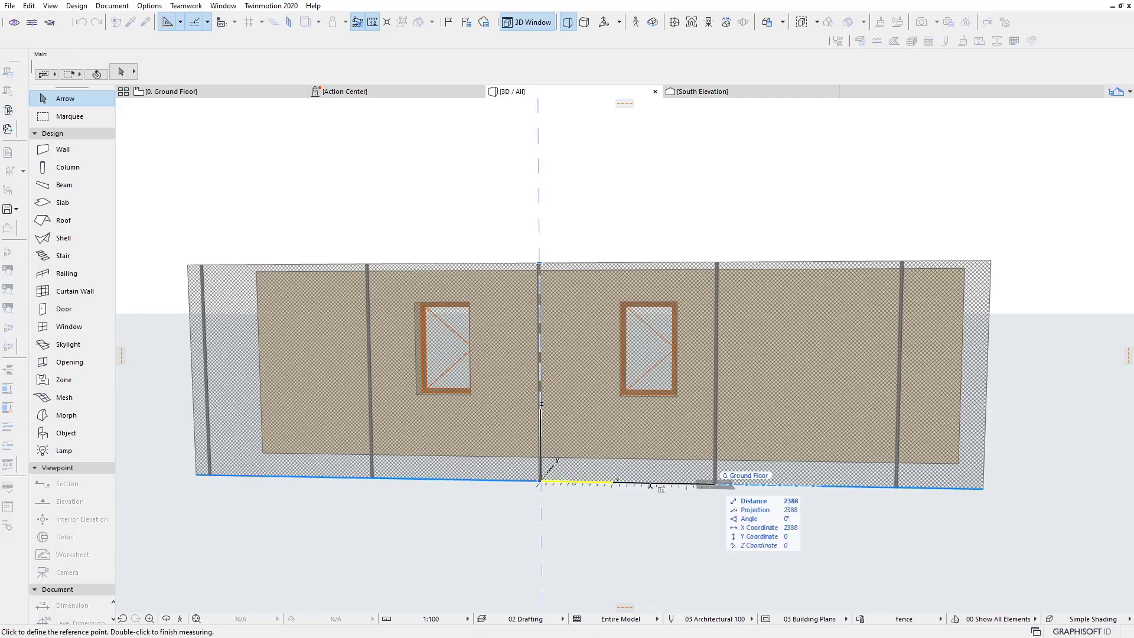
pyautogui.press('Escape')
pyautogui.click(218, 93)
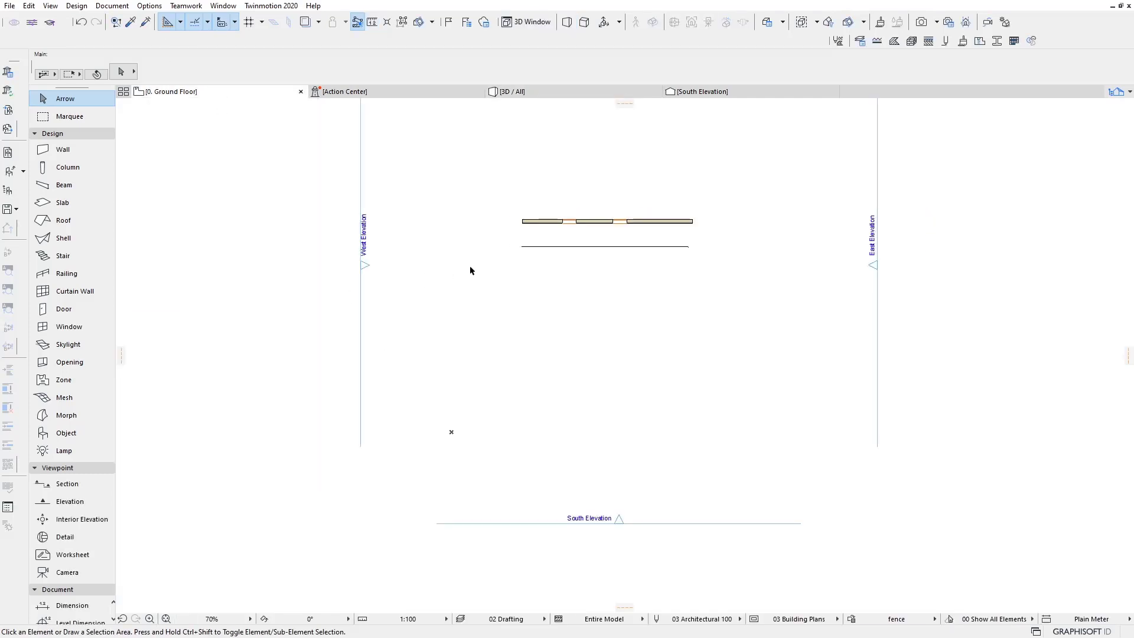
pyautogui.scroll(2, 470, 271)
pyautogui.scroll(2, 532, 251)
pyautogui.scroll(2, 496, 283)
pyautogui.click(68, 168)
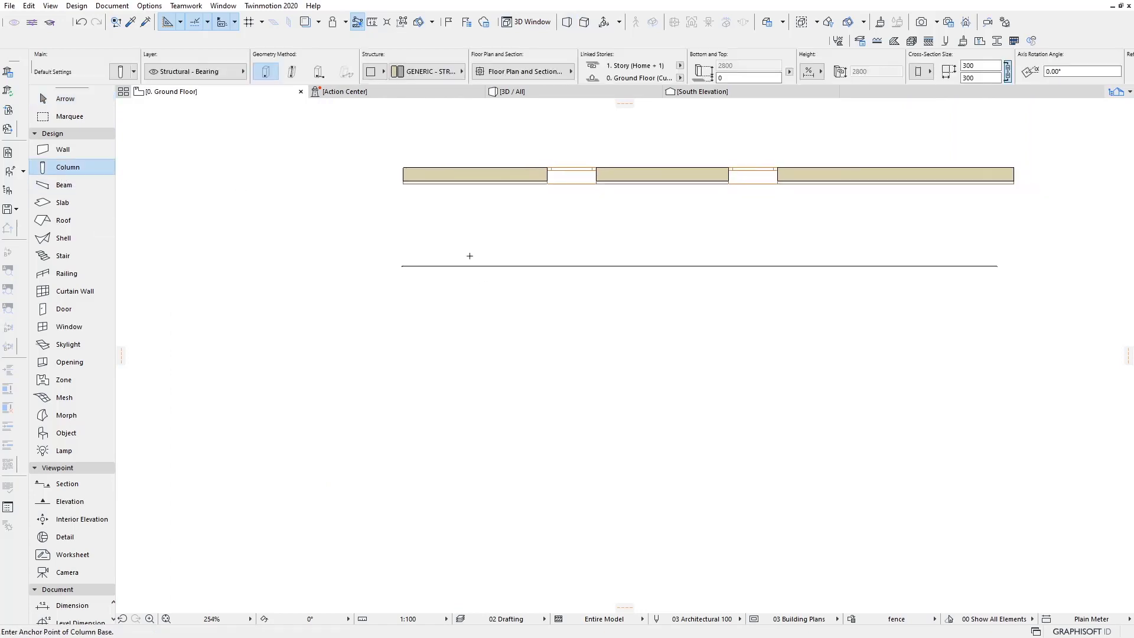
pyautogui.scroll(2, 483, 256)
pyautogui.click(382, 272)
# Step: Make the column round with a 50 cross-section and check it in 3D
pyautogui.click(65, 99)
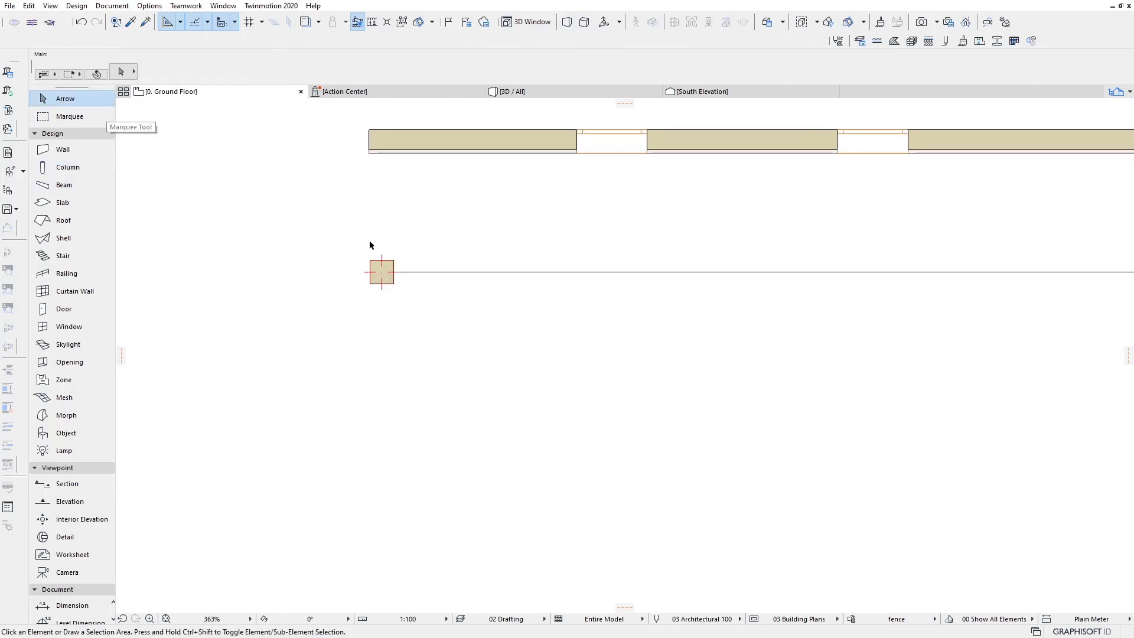
pyautogui.click(381, 272)
pyautogui.click(378, 72)
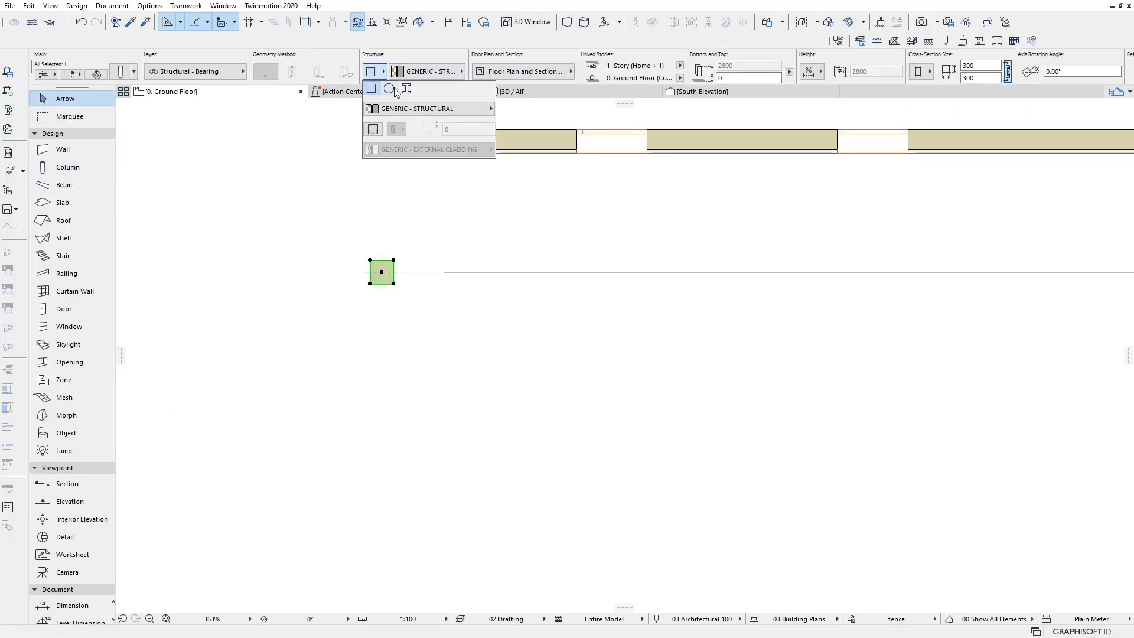
pyautogui.click(995, 69)
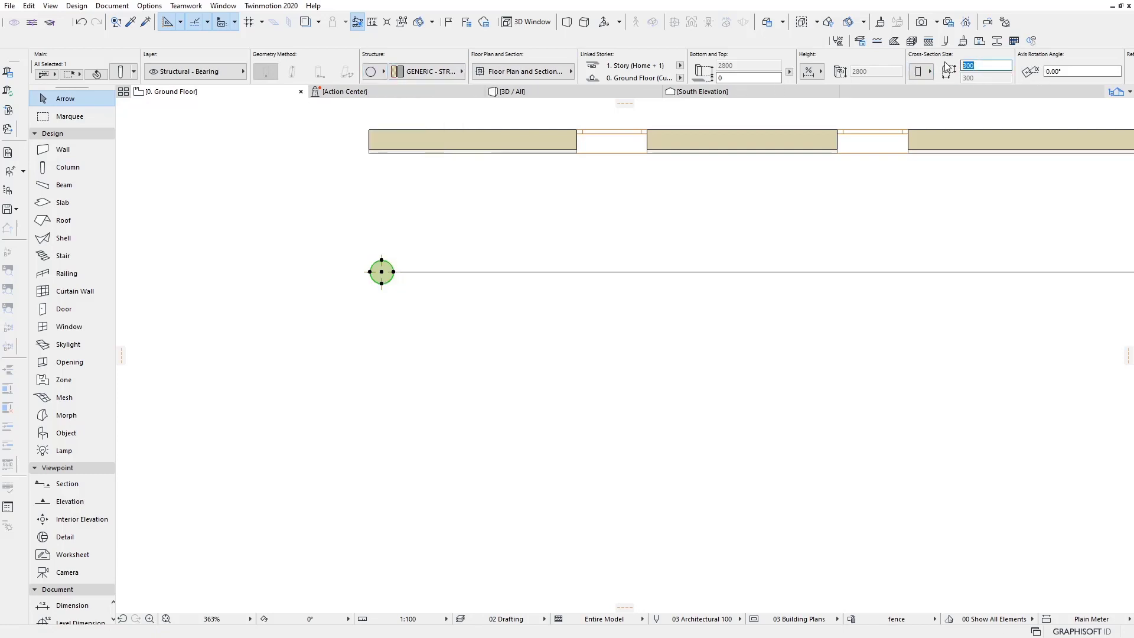
pyautogui.write('10')
pyautogui.write('50')
pyautogui.press('Return')
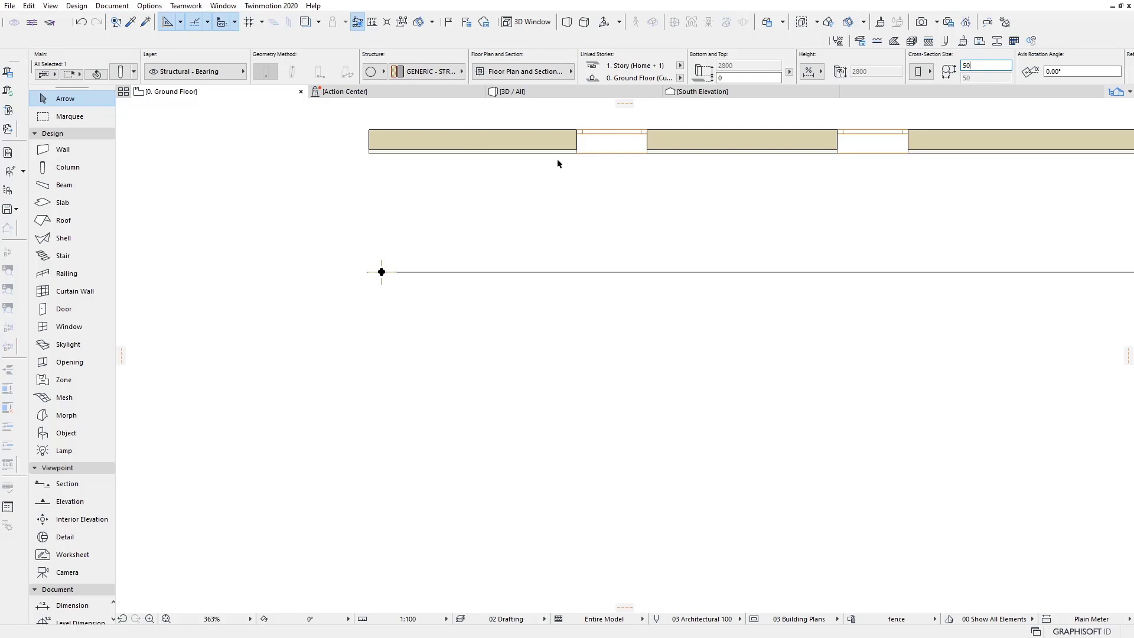
pyautogui.click(615, 93)
# Step: Multiply the left fence post into four copies spread evenly along the fence
pyautogui.click(209, 472)
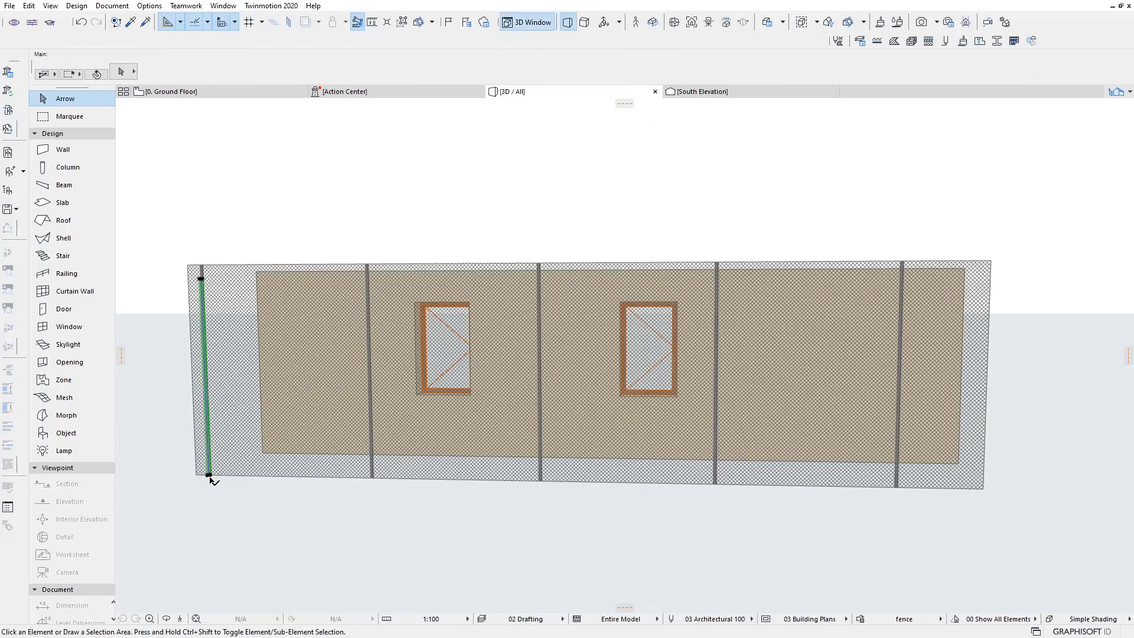
pyautogui.rightClick(223, 499)
pyautogui.moveTo(302, 293)
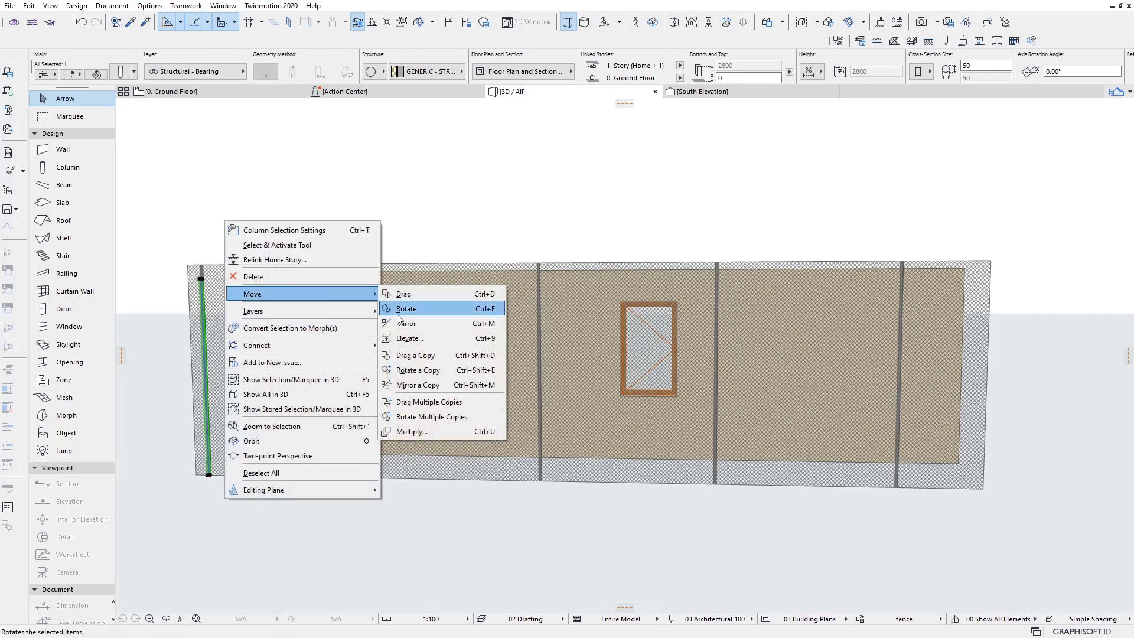
pyautogui.click(437, 434)
pyautogui.click(616, 208)
pyautogui.write('2380')
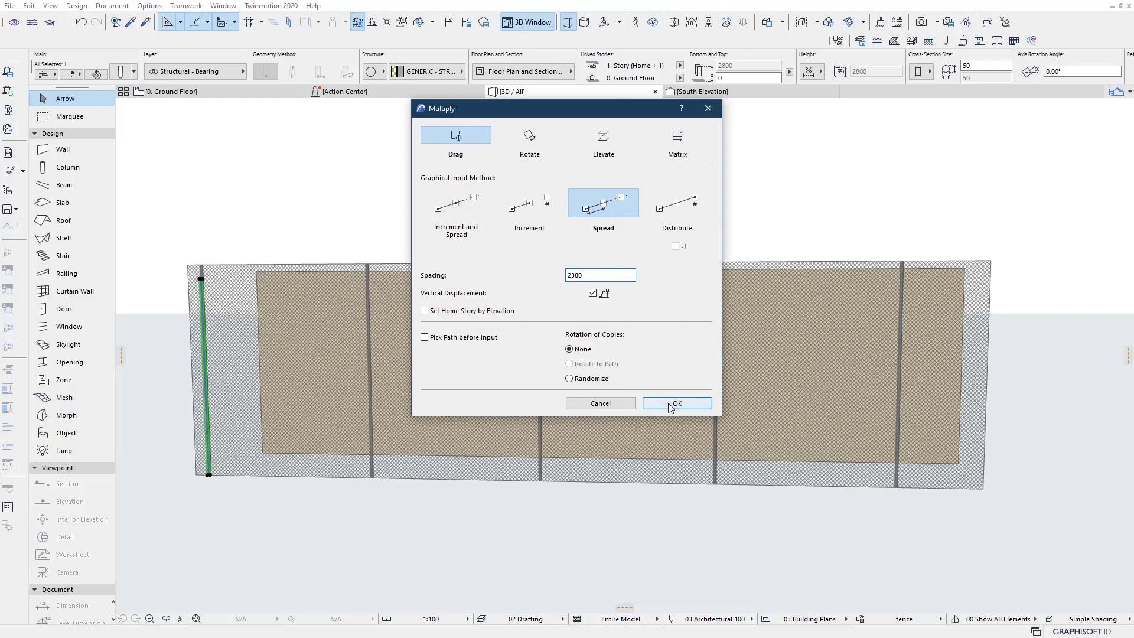
pyautogui.click(671, 404)
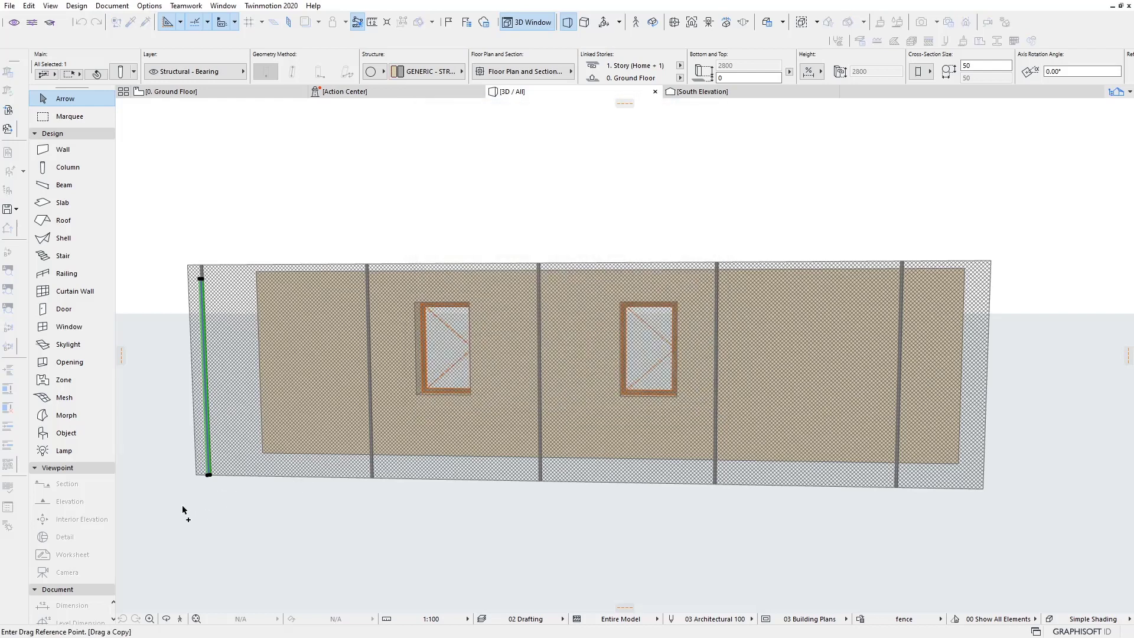
pyautogui.click(216, 477)
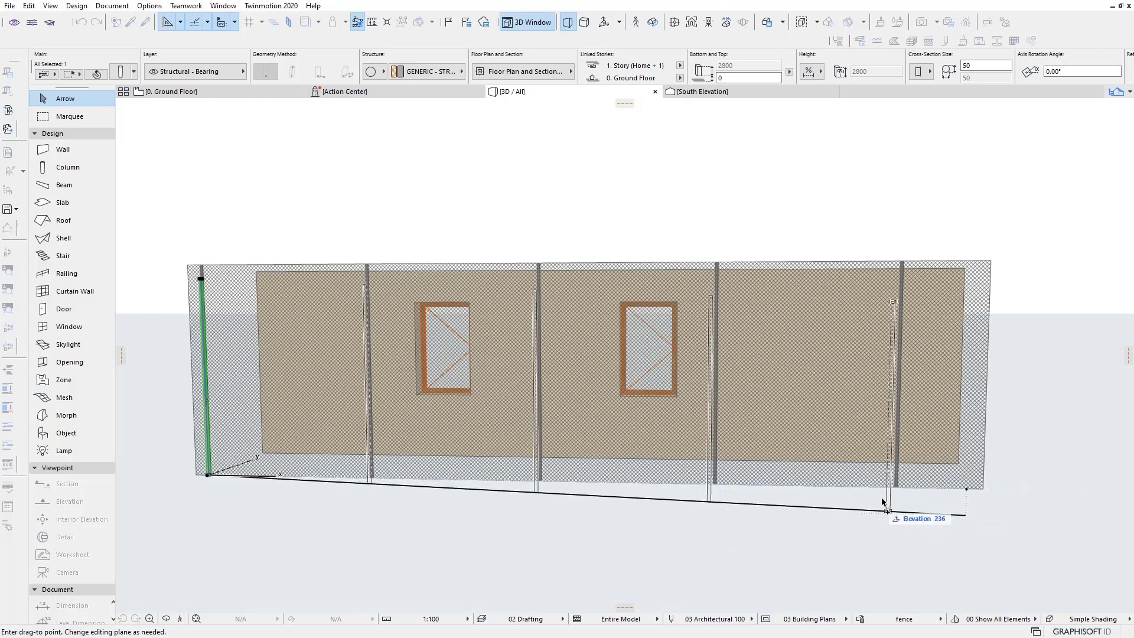
pyautogui.click(982, 494)
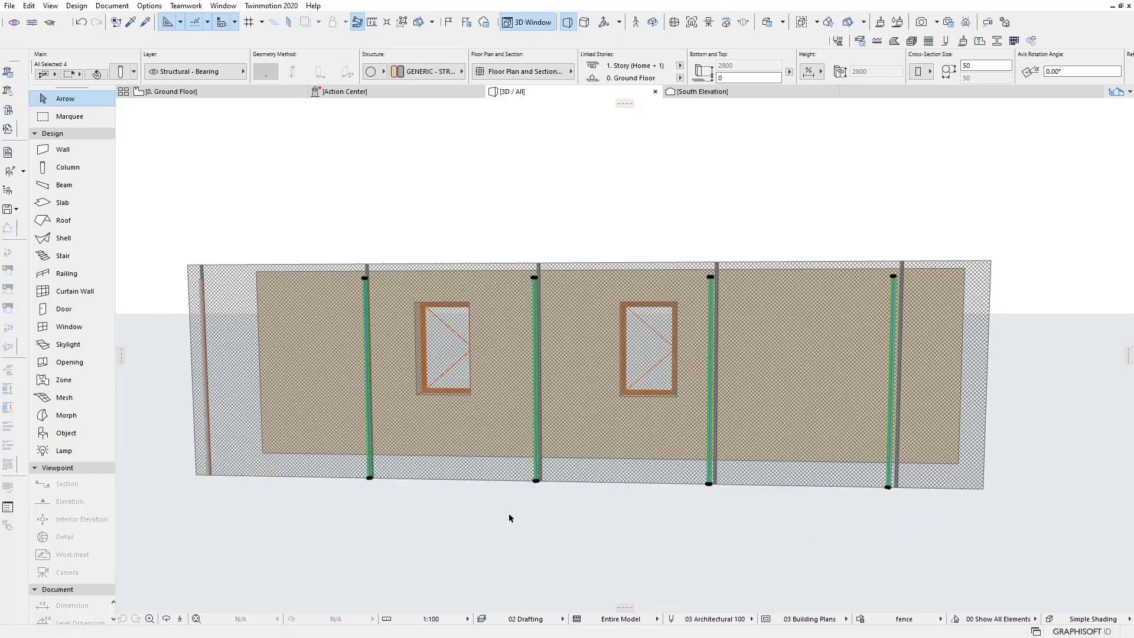
# Step: Start moving the selected fence posts from a post base, then end the move
pyautogui.scroll(2, 346, 495)
pyautogui.scroll(2, 352, 487)
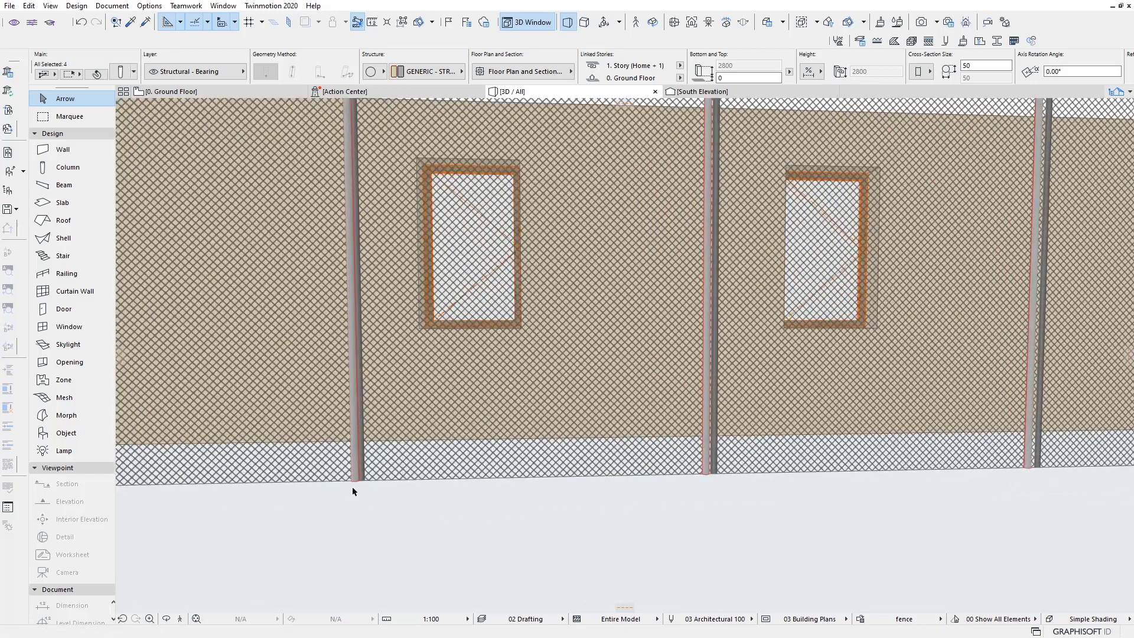
pyautogui.scroll(1, 353, 489)
pyautogui.hotkey('ctrl', 'd')
pyautogui.click(357, 479)
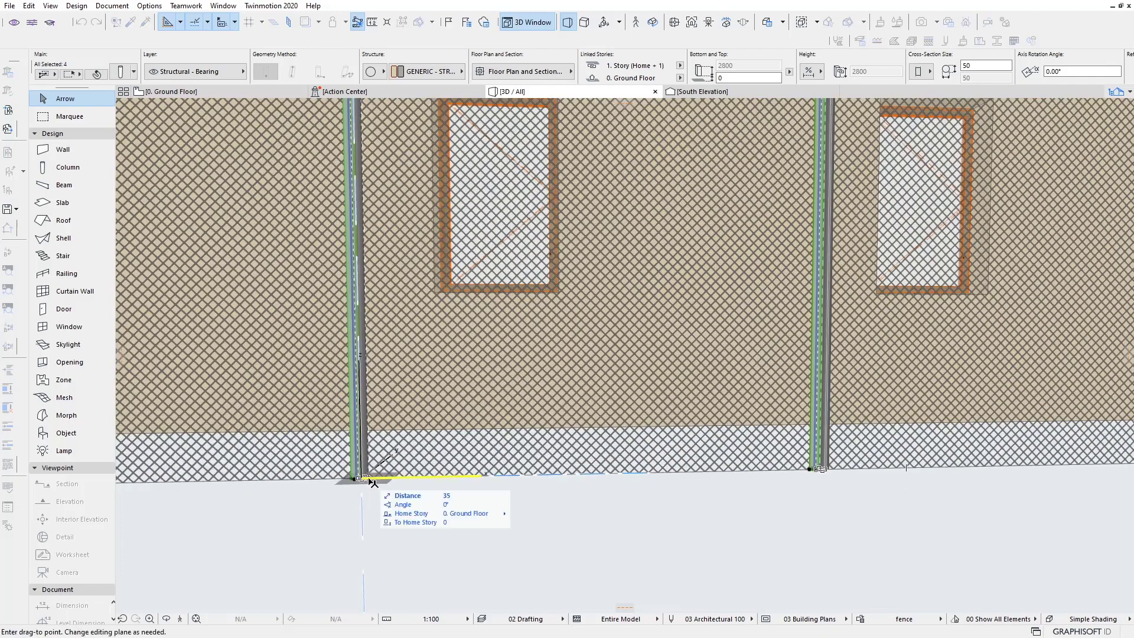
pyautogui.press('Escape')
pyautogui.scroll(-3, 388, 490)
pyautogui.scroll(1, 615, 502)
pyautogui.scroll(2, 542, 479)
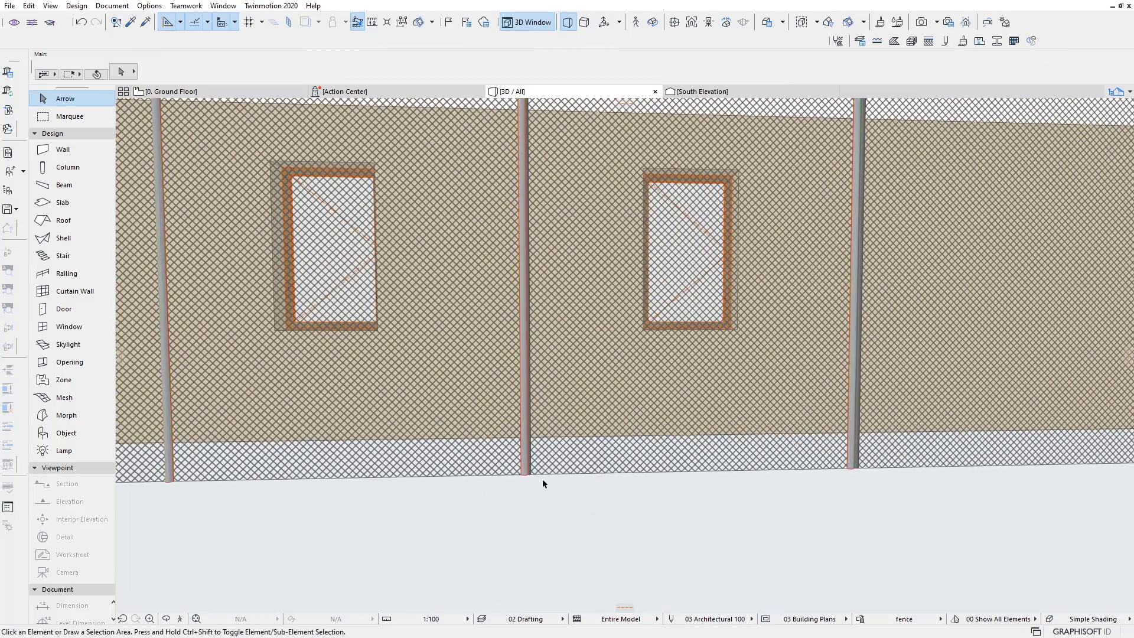
# Step: Select the middle and right fence posts and move them along the fence
pyautogui.click(525, 469)
pyautogui.keyDown('shift'); pyautogui.click(856, 469); pyautogui.keyUp('shift')
pyautogui.hotkey('ctrl', 'd')
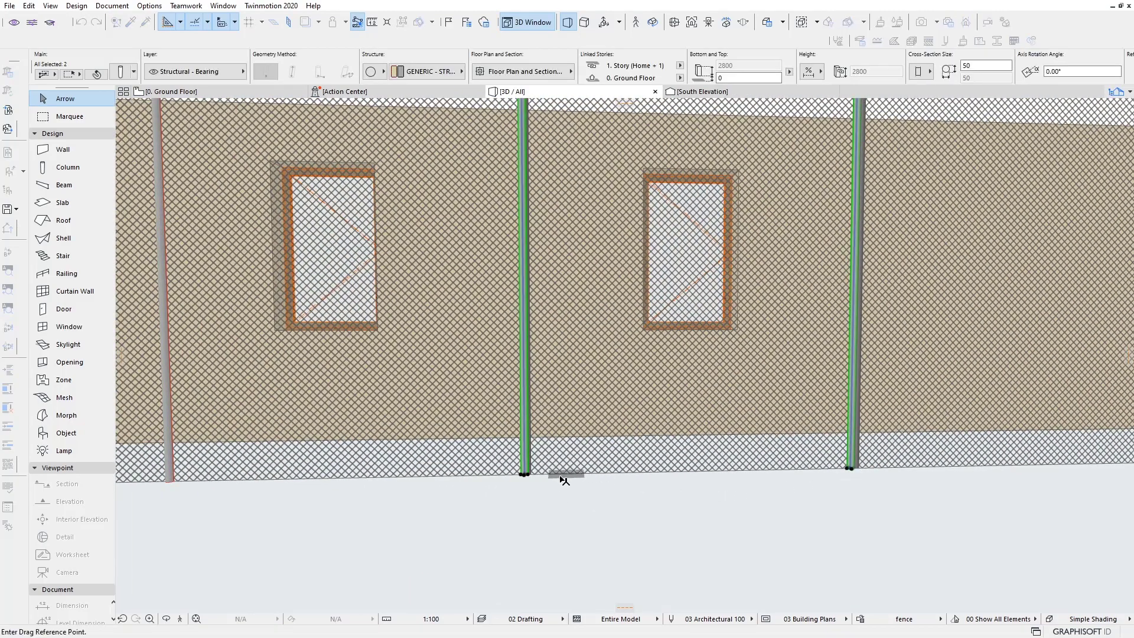
pyautogui.scroll(1, 564, 480)
pyautogui.click(520, 474)
pyautogui.press('Escape')
pyautogui.scroll(-1, 661, 486)
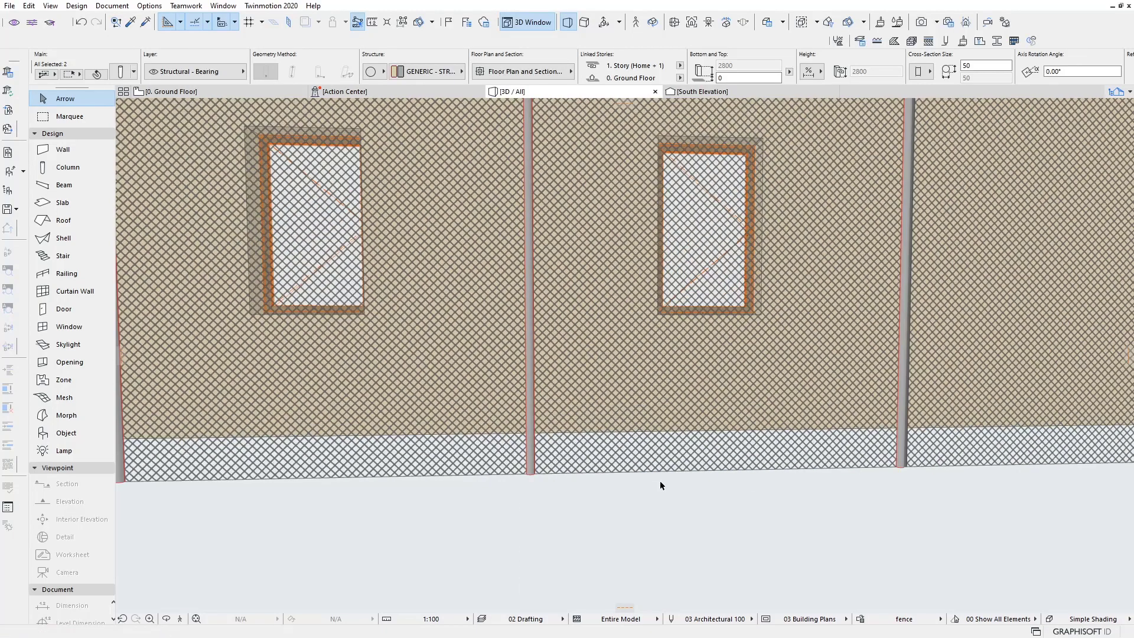
pyautogui.scroll(-2, 661, 481)
pyautogui.scroll(1, 598, 502)
# Step: Drag the post beside the window to a new spot along the fence
pyautogui.click(588, 481)
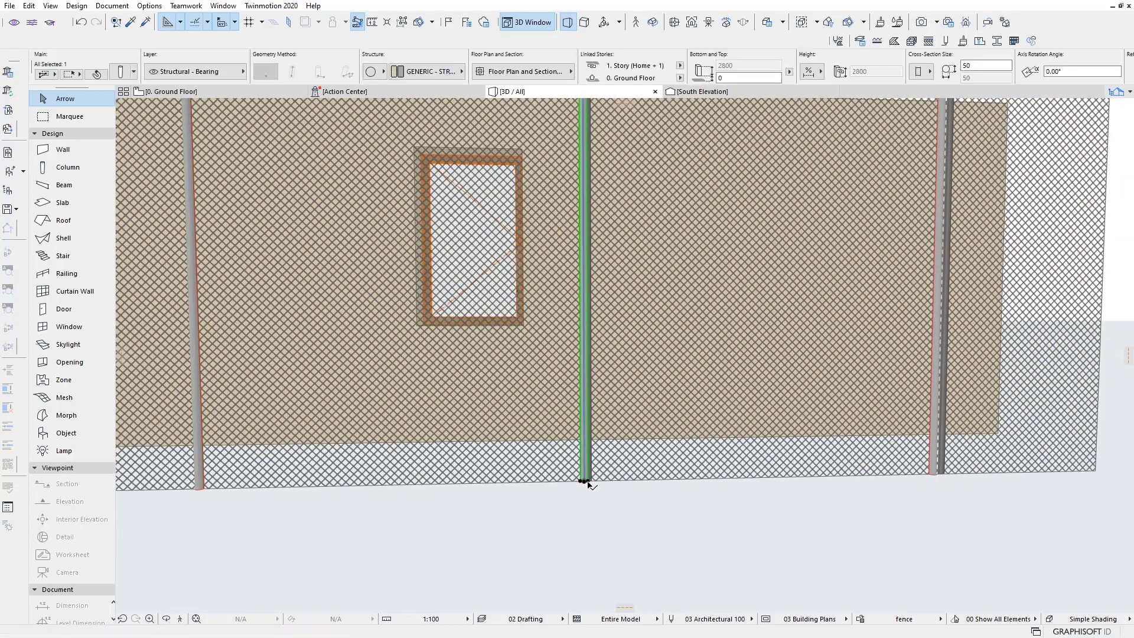
pyautogui.scroll(1, 590, 488)
pyautogui.hotkey('ctrl', 'd')
pyautogui.click(586, 476)
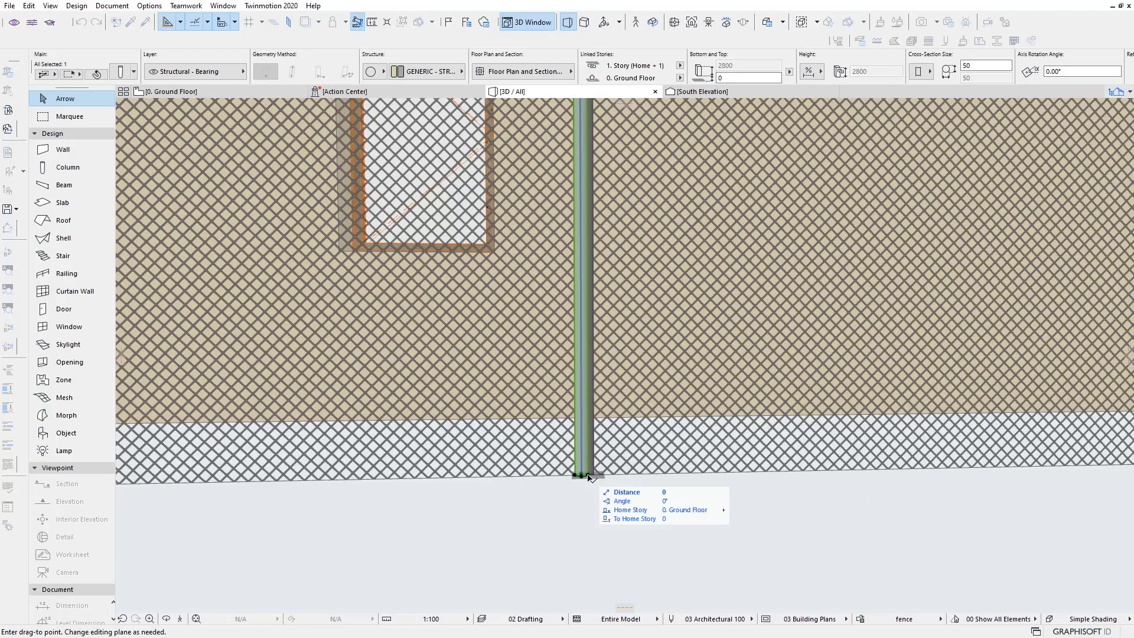
pyautogui.click(709, 470)
pyautogui.scroll(-2, 709, 470)
pyautogui.scroll(1, 771, 482)
# Step: Select the right-hand post, cancel its move, and bring up the South Elevation
pyautogui.click(784, 476)
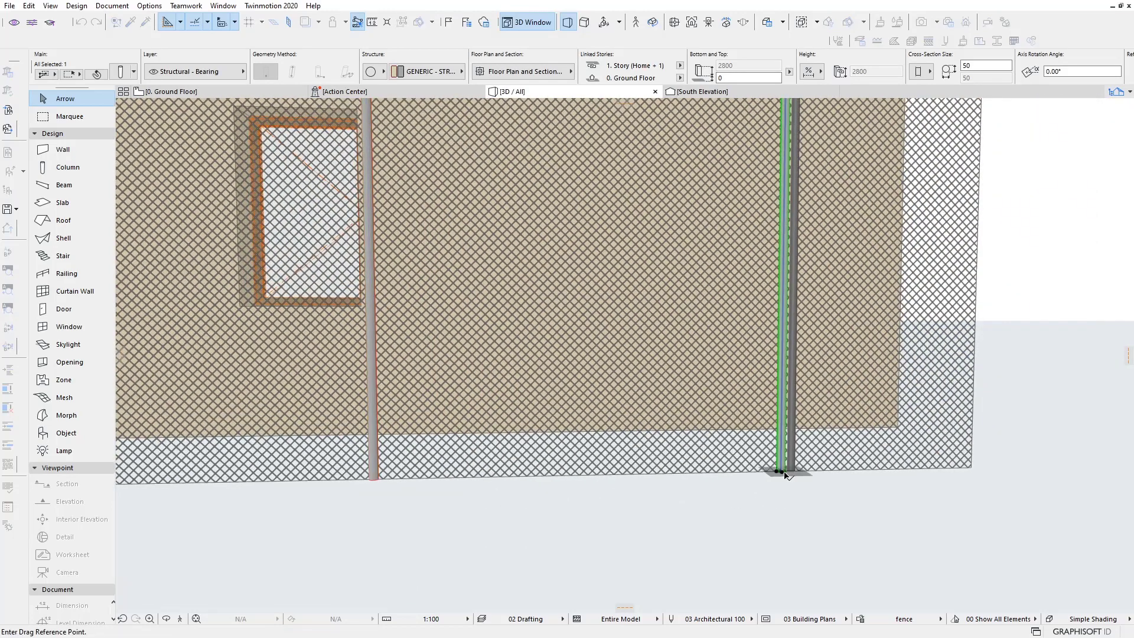
pyautogui.press('Escape')
pyautogui.press('Escape')
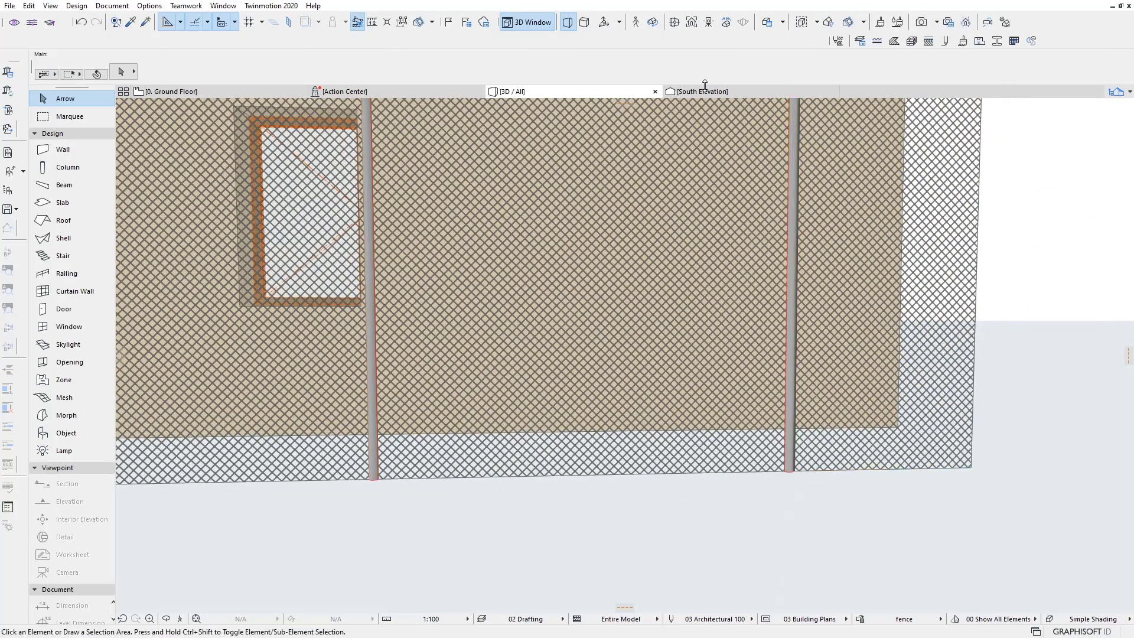
pyautogui.click(703, 90)
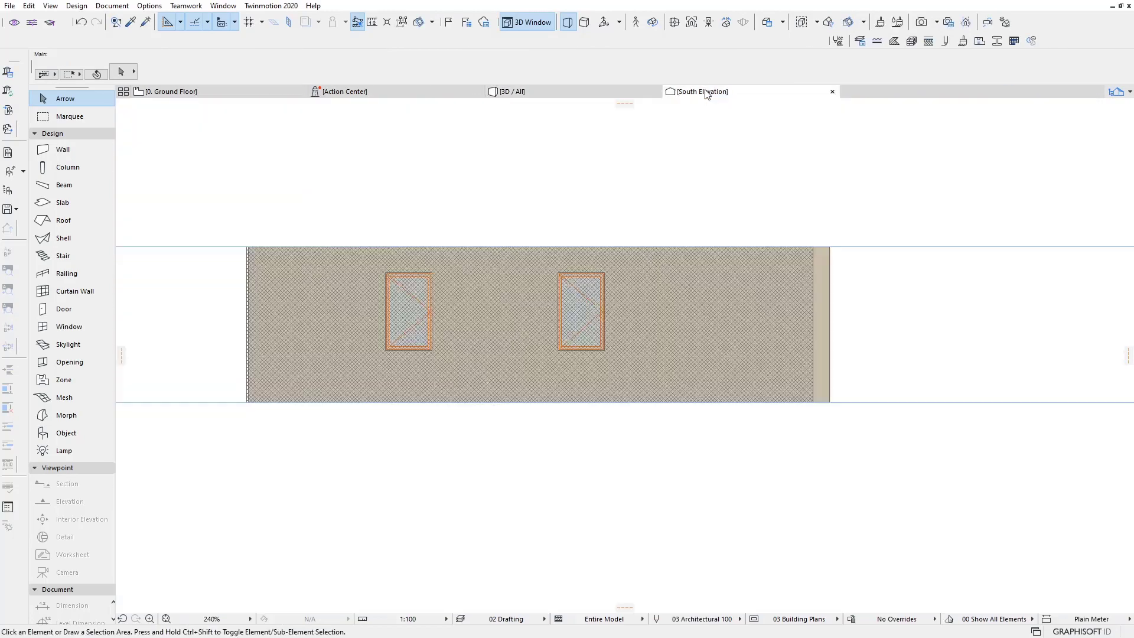
# Step: In South Elevation, reset the wall's top height so it clears the chain-link fence
pyautogui.click(773, 281)
pyautogui.click(804, 247)
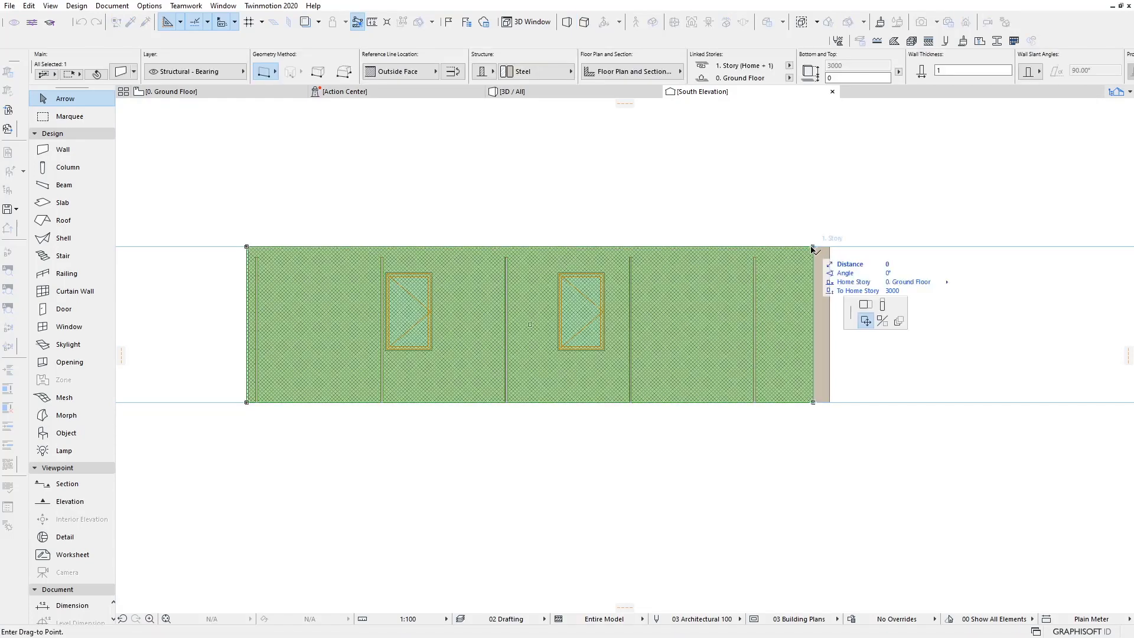
pyautogui.click(762, 248)
pyautogui.click(885, 300)
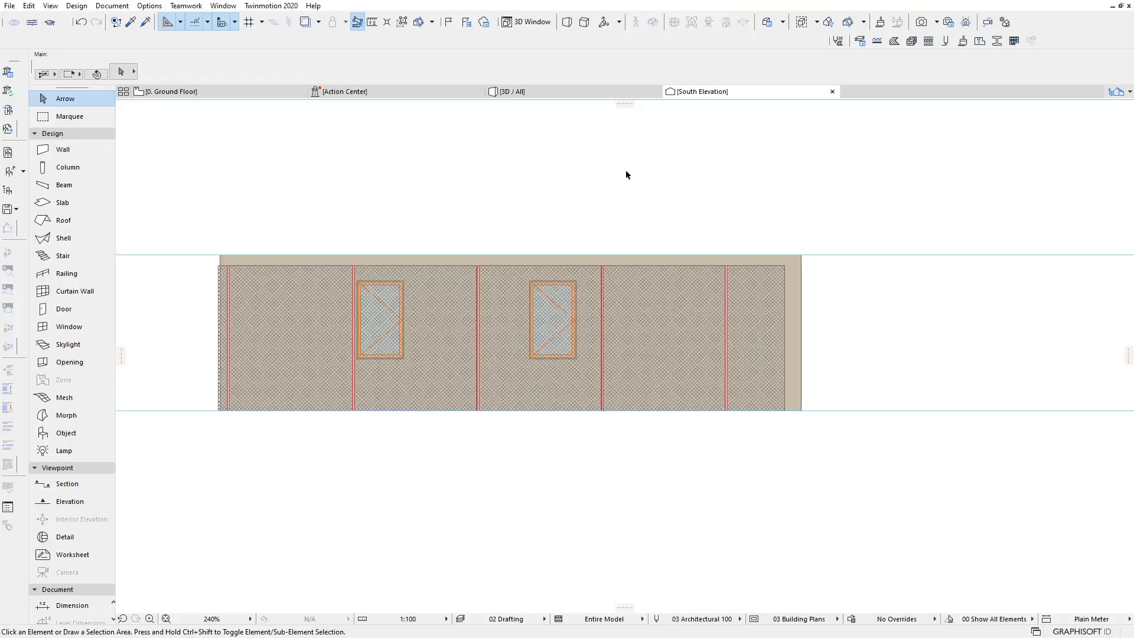
# Step: Return to the 3D view and orbit so the wall faces squarely
pyautogui.click(591, 91)
pyautogui.scroll(2, 583, 324)
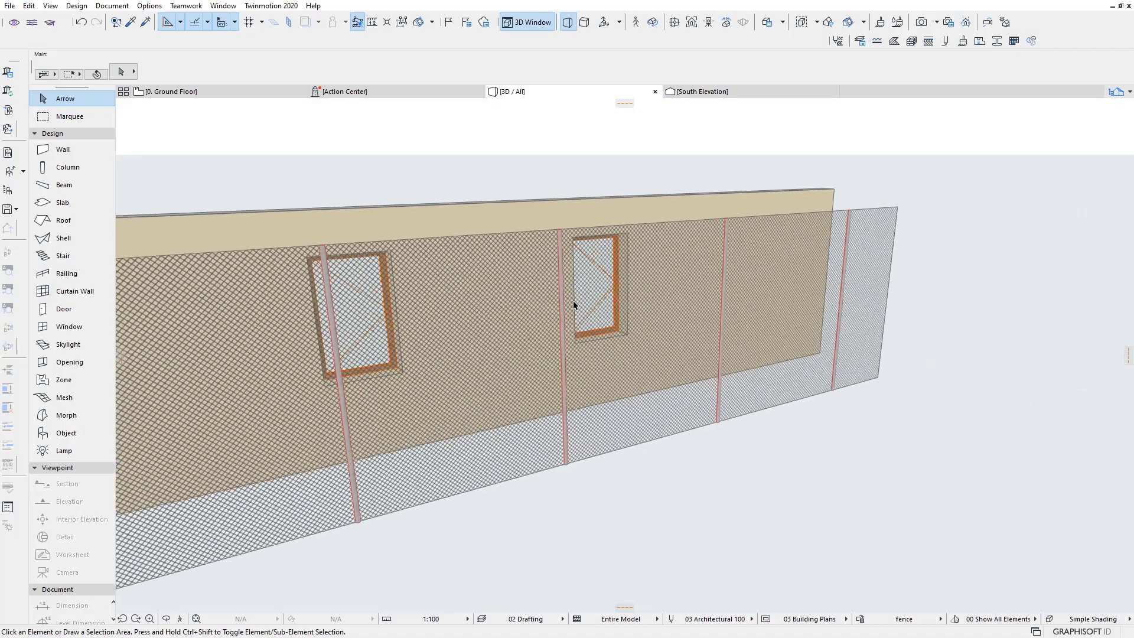
pyautogui.scroll(2, 578, 304)
pyautogui.scroll(2, 680, 313)
pyautogui.scroll(2, 658, 298)
pyautogui.keyDown('shift'); pyautogui.moveTo(656, 314); pyautogui.dragTo(907, 68, button='middle'); pyautogui.keyUp('shift')
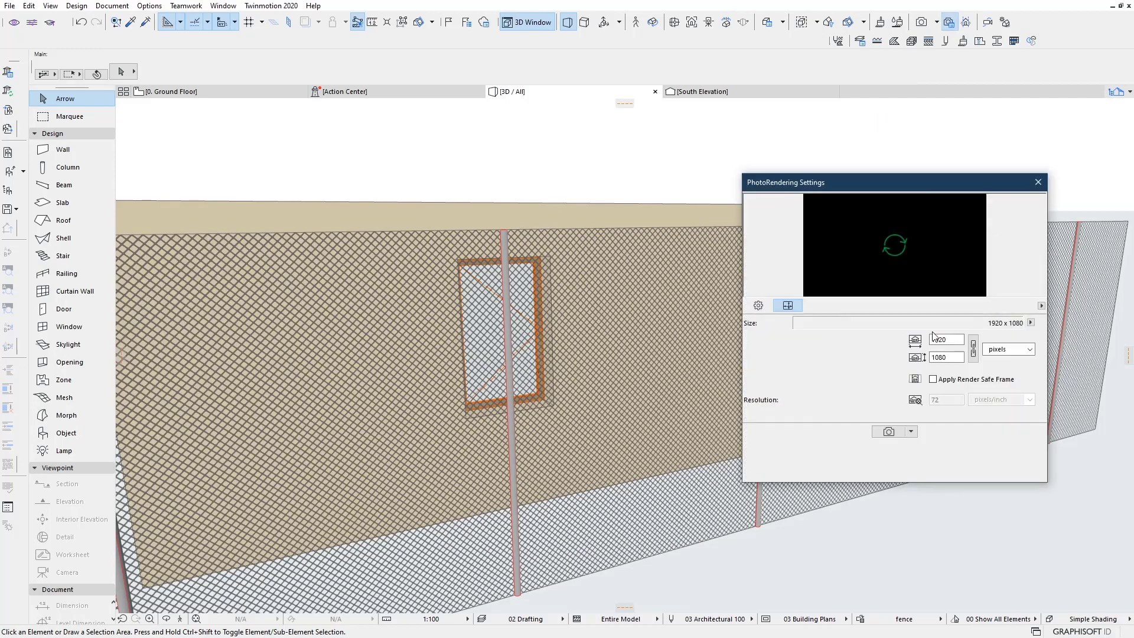
# Step: Choose the Outdoor Daylight Medium (Physical) render scene from the extra presets
pyautogui.click(759, 305)
pyautogui.click(916, 278)
pyautogui.click(871, 362)
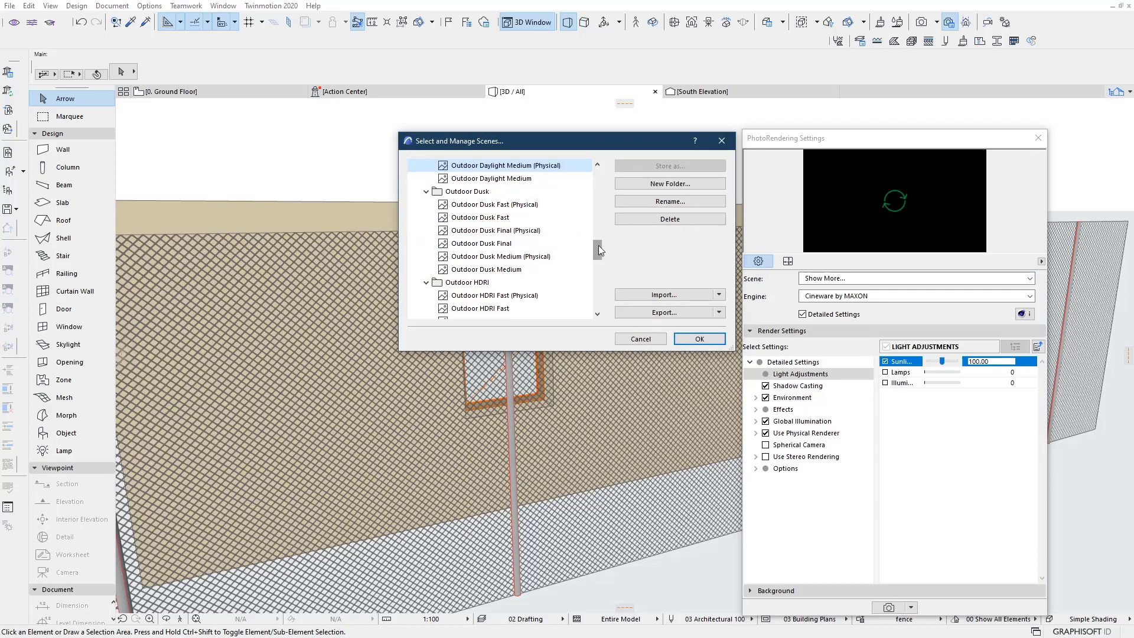
pyautogui.moveTo(598, 246); pyautogui.dragTo(600, 230)
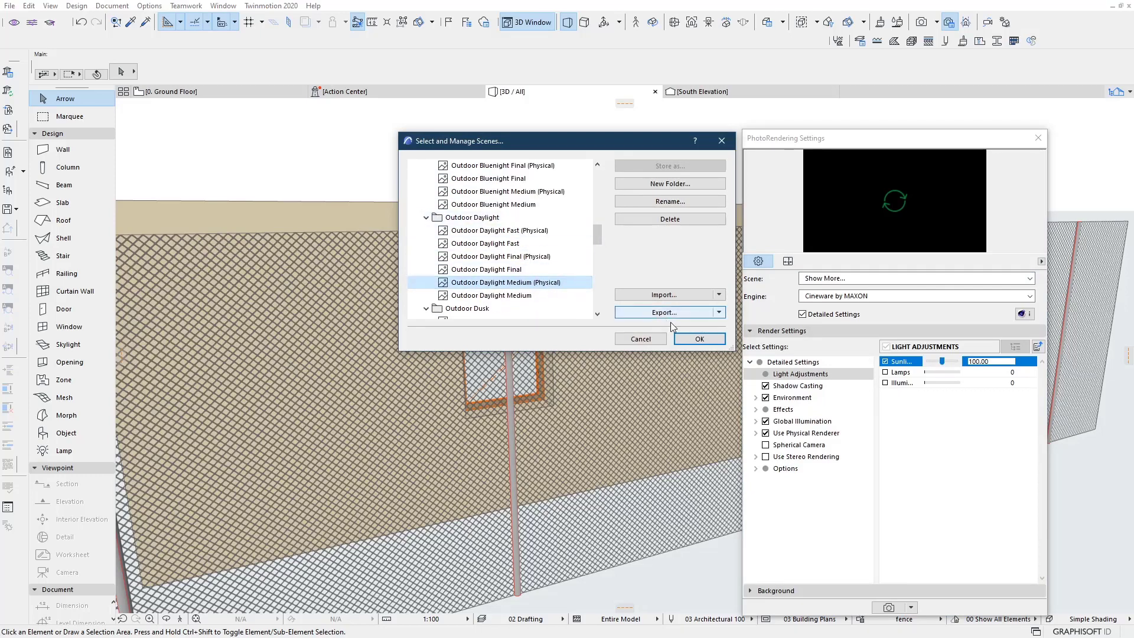
pyautogui.click(699, 339)
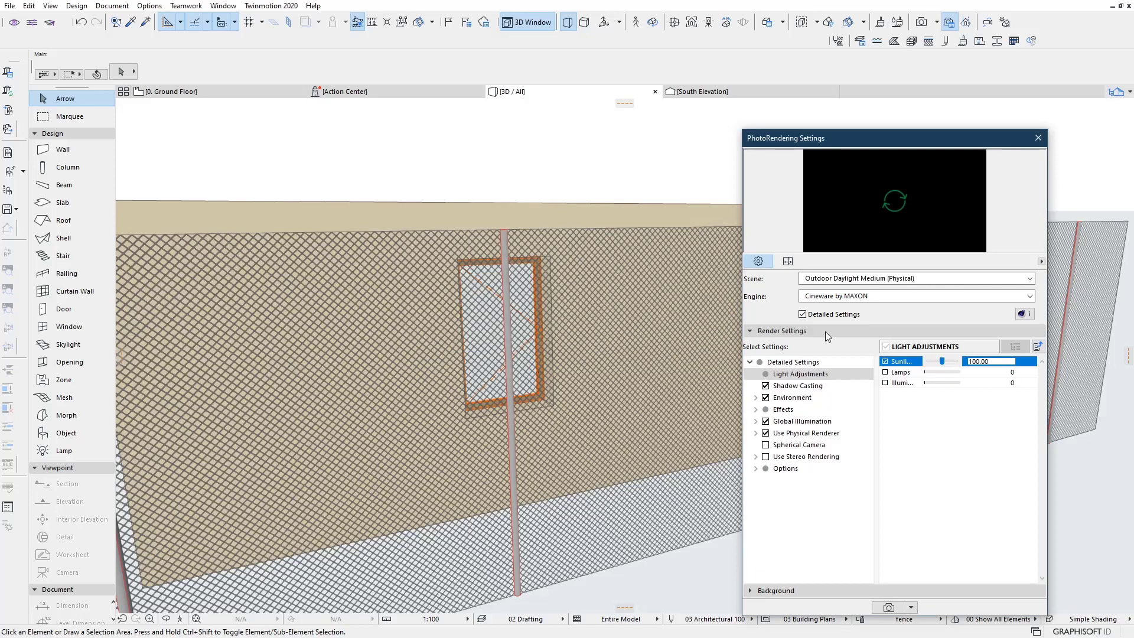
# Step: Set the render output size to 1920 x 1080
pyautogui.click(788, 262)
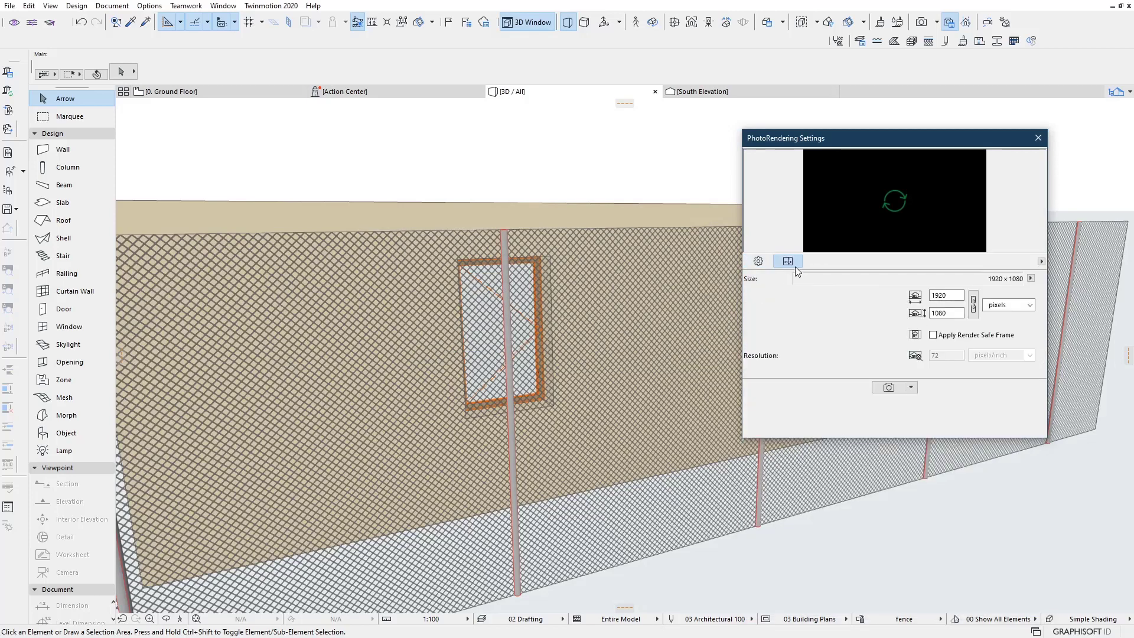
pyautogui.click(1032, 278)
pyautogui.moveTo(1076, 287)
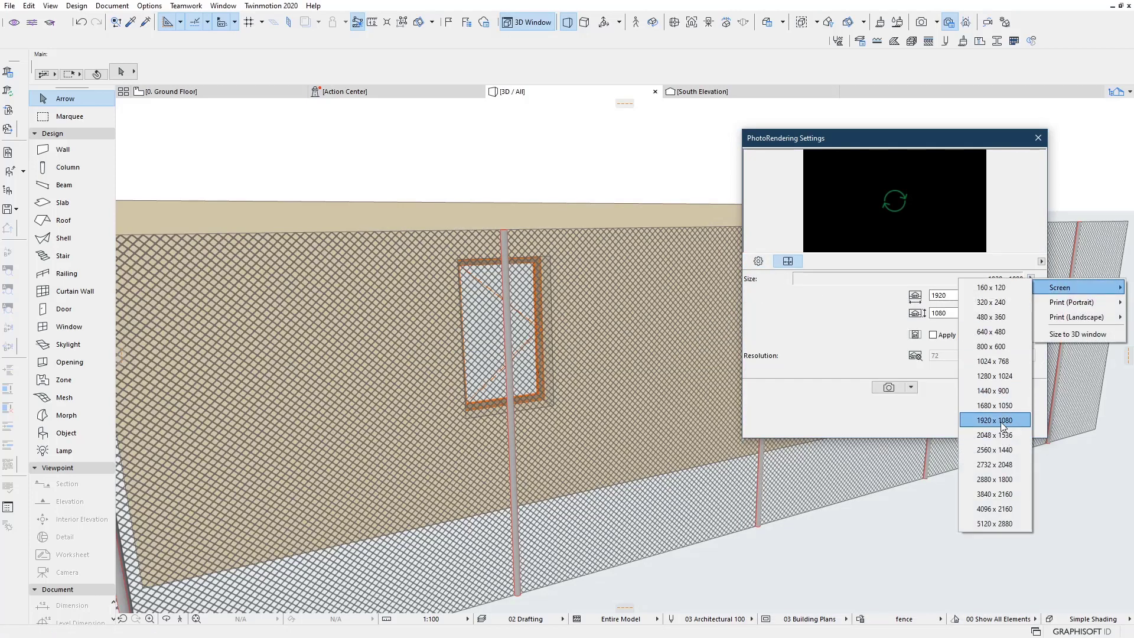
pyautogui.click(1002, 422)
pyautogui.click(759, 262)
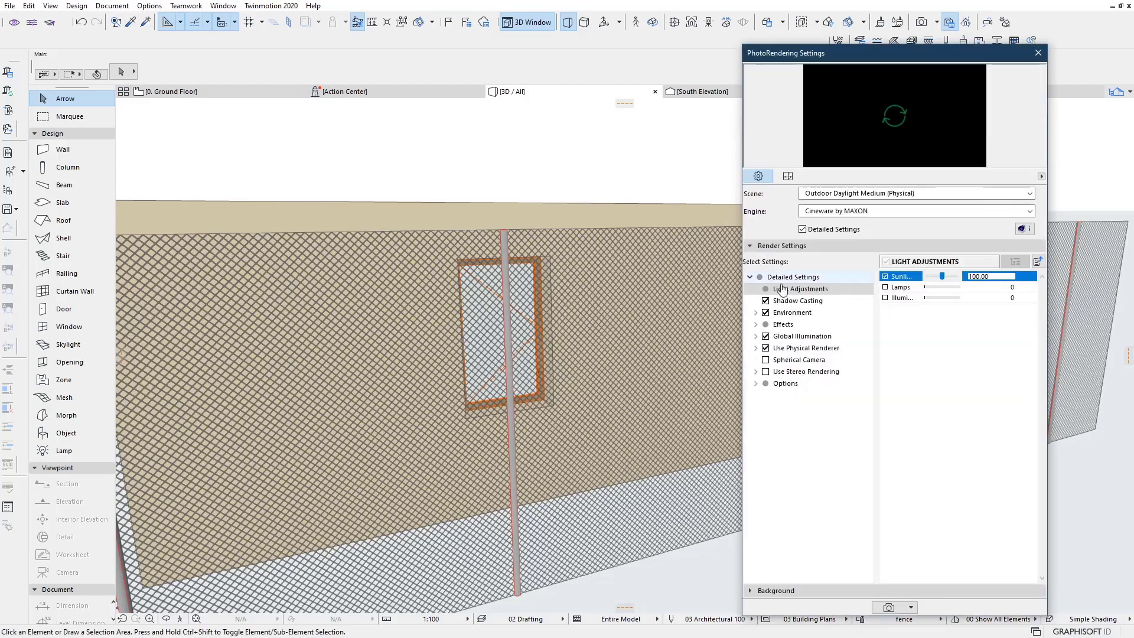
# Step: Start the Cineware render into Picture1 and check other views while it renders
pyautogui.click(889, 609)
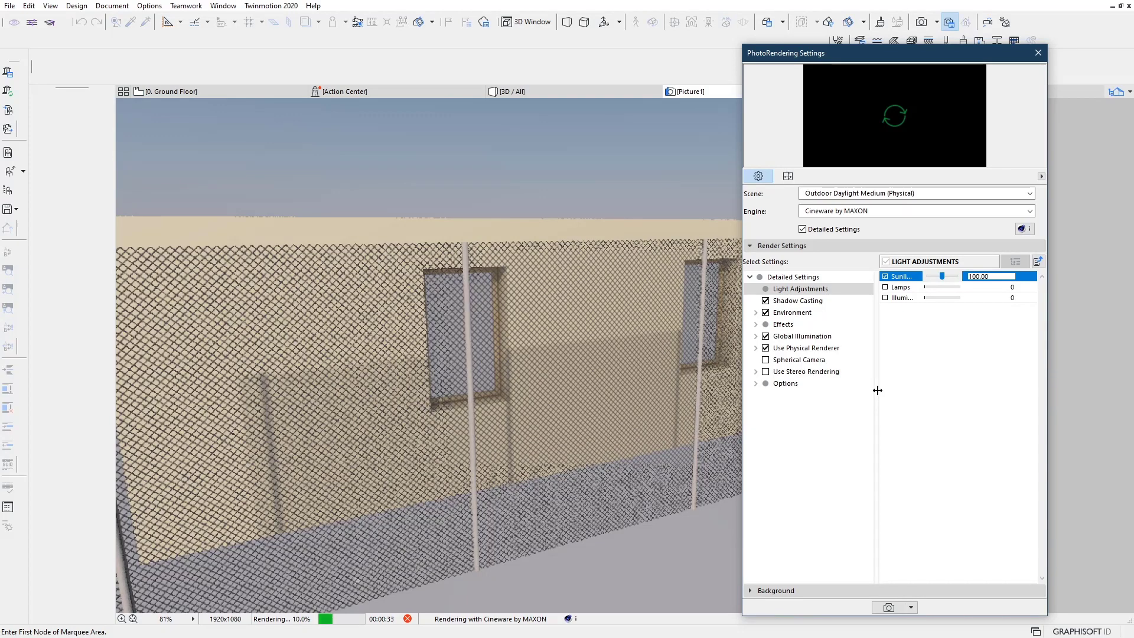
pyautogui.click(1038, 53)
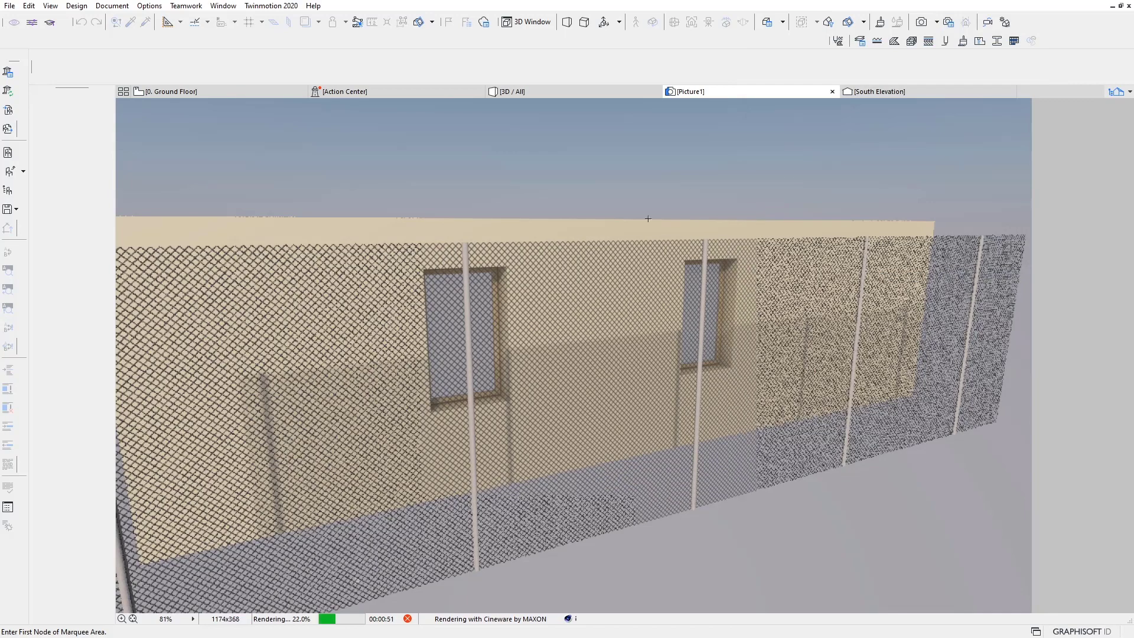
pyautogui.click(512, 91)
pyautogui.click(880, 92)
pyautogui.click(760, 92)
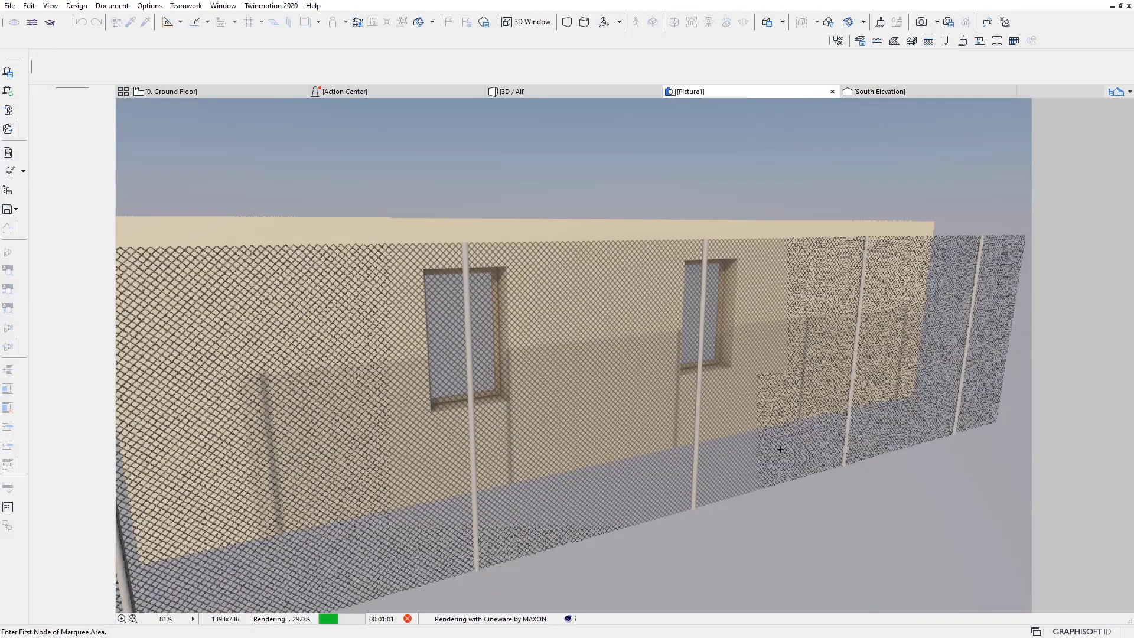